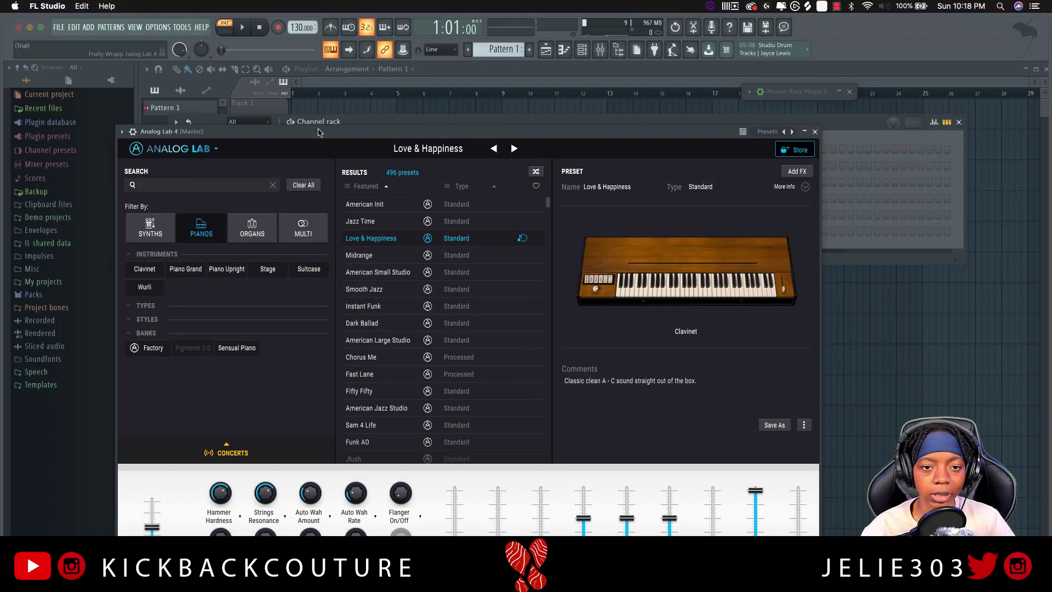
- Move the Analog Lab 4 window up and to the right to reveal the Channel rack
{"action": "left_click_drag", "start_coordinate": [319, 133], "coordinate": [426, 117]}
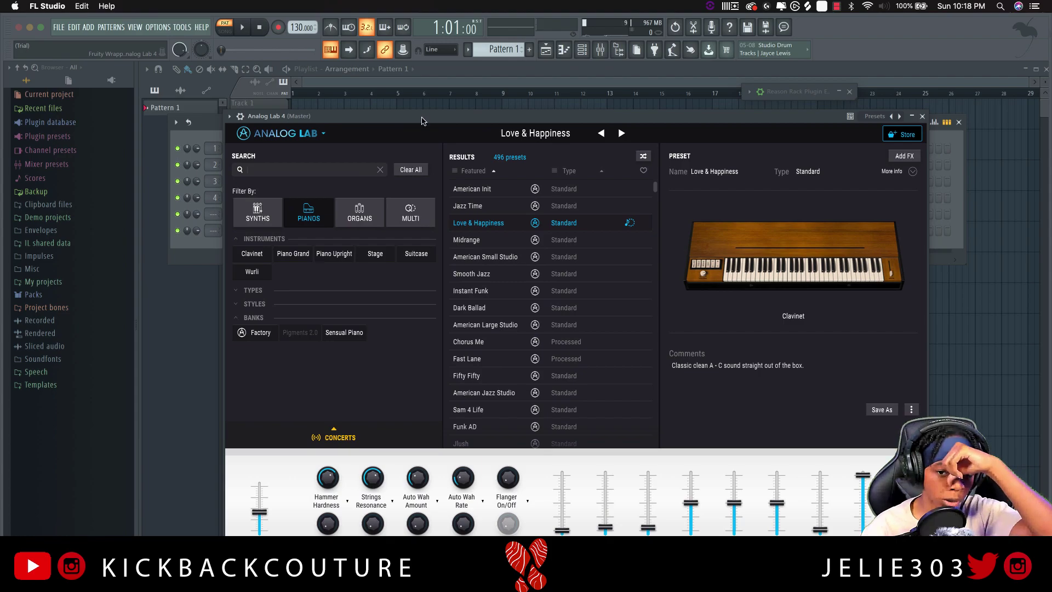
- Load the Jazz Time preset in Analog Lab 4, then place the Reason Rack window beside the channel rack
{"action": "left_click", "coordinate": [474, 208]}
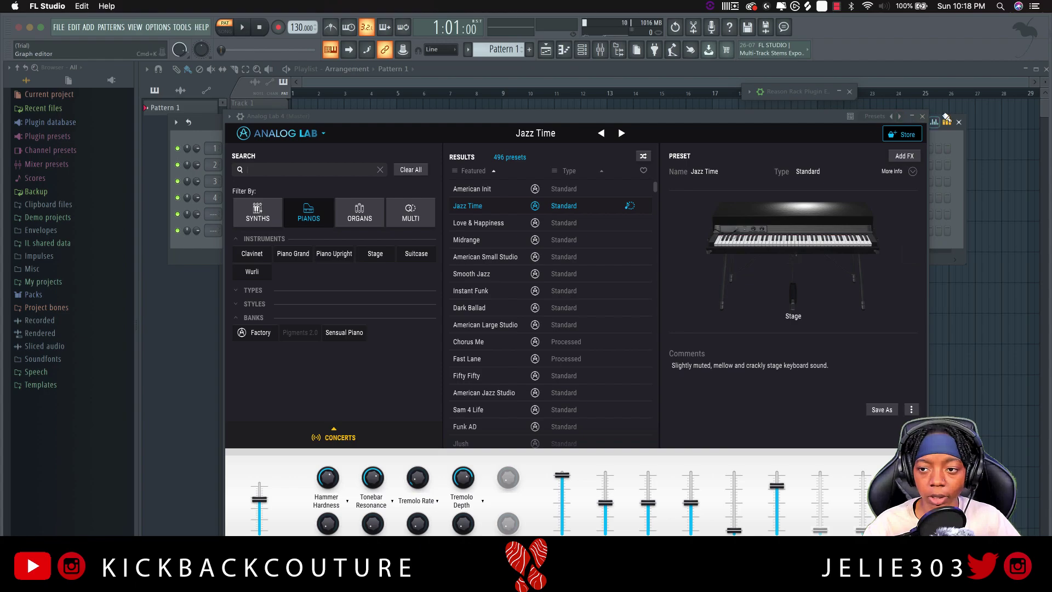
{"action": "left_click", "coordinate": [923, 116]}
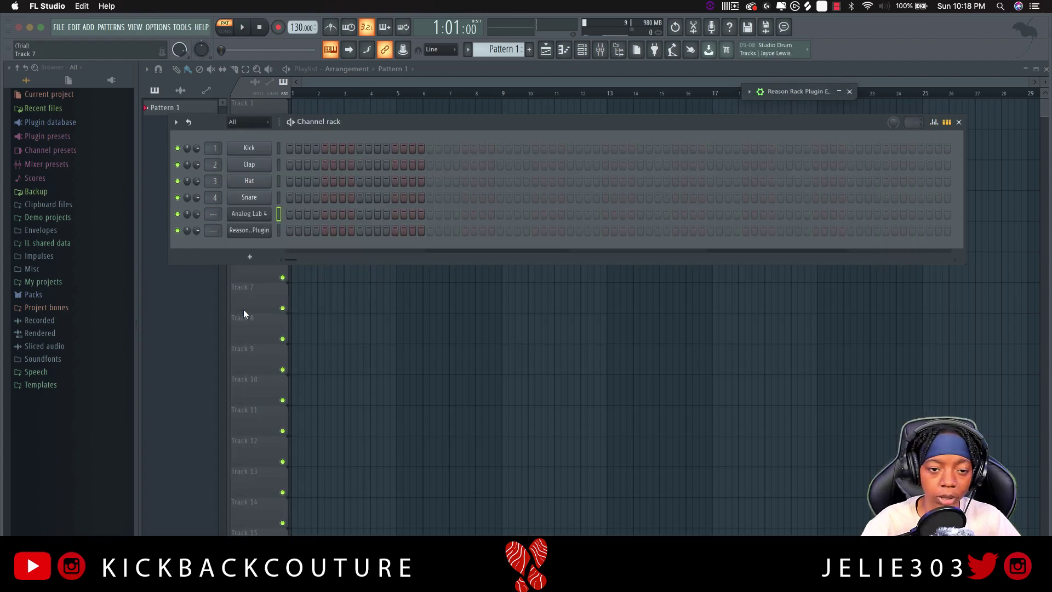
{"action": "left_click", "coordinate": [254, 231]}
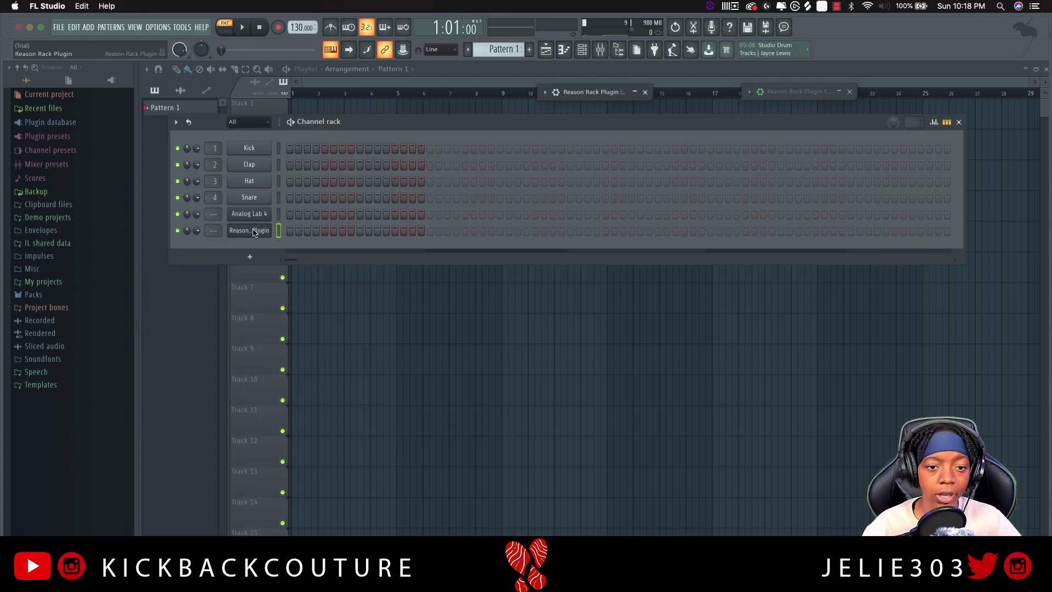
{"action": "left_click", "coordinate": [545, 93]}
{"action": "left_click", "coordinate": [561, 93]}
{"action": "left_click_drag", "start_coordinate": [561, 94], "coordinate": [291, 58]}
- Add Scales & Chords and, below it, Dual Arpeggio from the Players browser to the Reason rack
{"action": "left_click", "coordinate": [276, 118]}
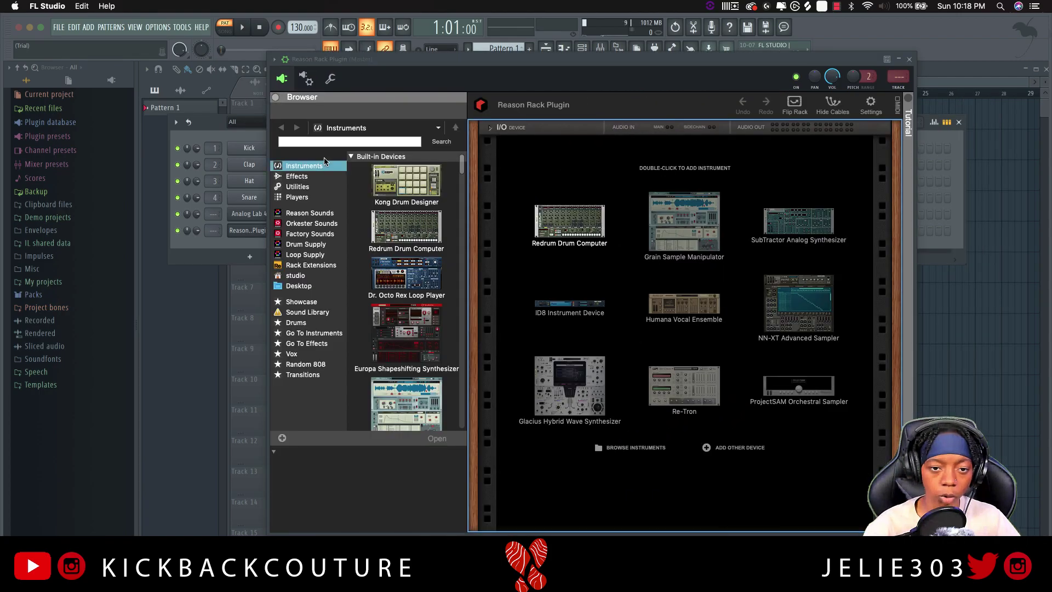
{"action": "left_click", "coordinate": [297, 197]}
{"action": "scroll", "coordinate": [361, 225], "scroll_direction": "down", "scroll_amount": 1}
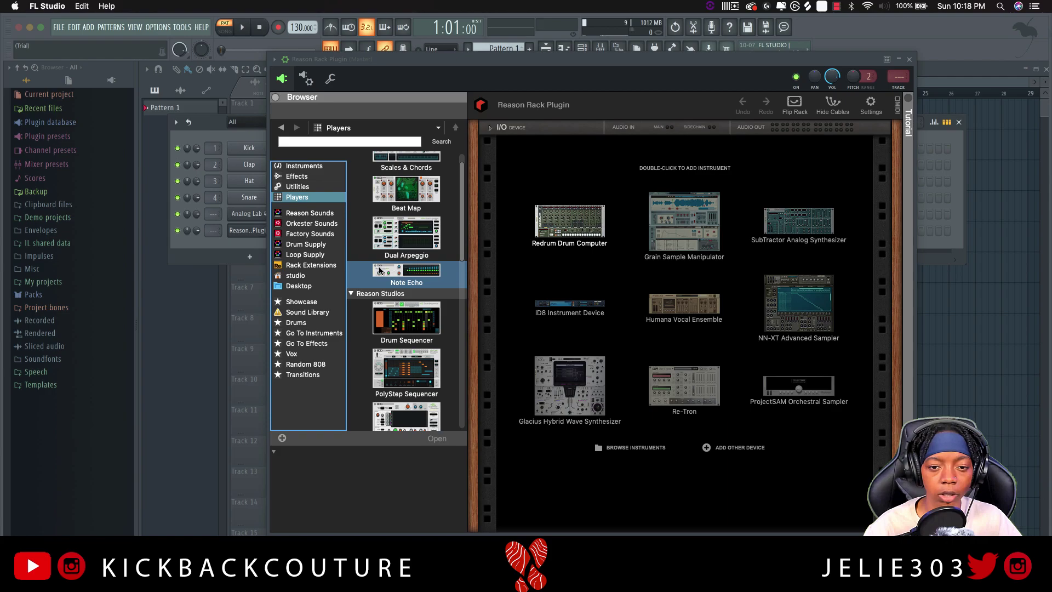
{"action": "scroll", "coordinate": [400, 343], "scroll_direction": "up", "scroll_amount": 1}
{"action": "left_click_drag", "start_coordinate": [408, 180], "coordinate": [575, 216]}
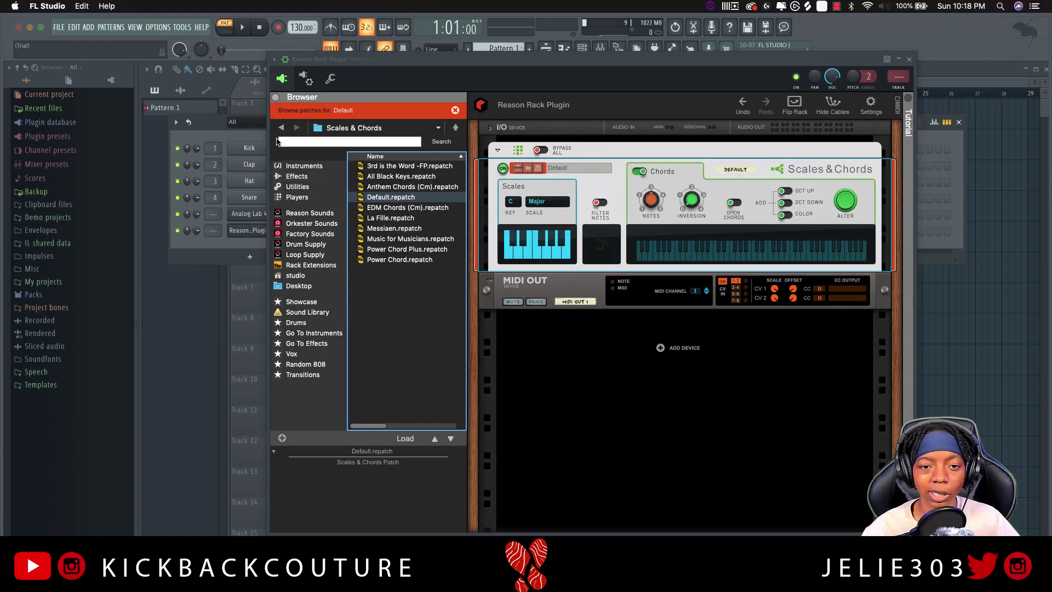
{"action": "left_click_drag", "start_coordinate": [410, 260], "coordinate": [539, 257]}
- Inspect the Scales & Chords, Dual Arpeggio and MIDI OUT devices in the rack
{"action": "left_click", "coordinate": [586, 182]}
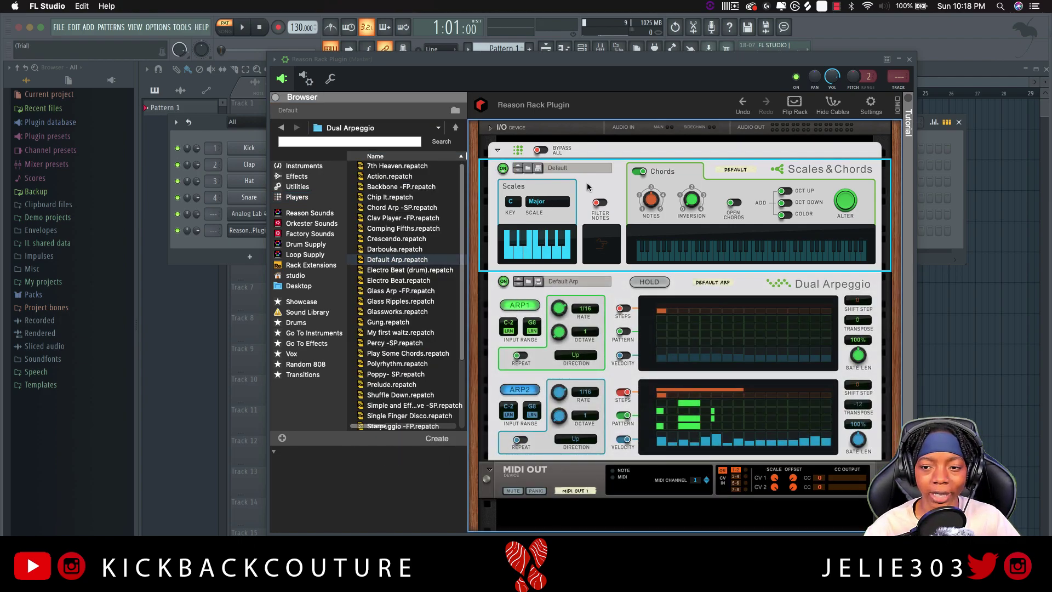
{"action": "left_click", "coordinate": [847, 290]}
{"action": "scroll", "coordinate": [584, 433], "scroll_direction": "down", "scroll_amount": 2}
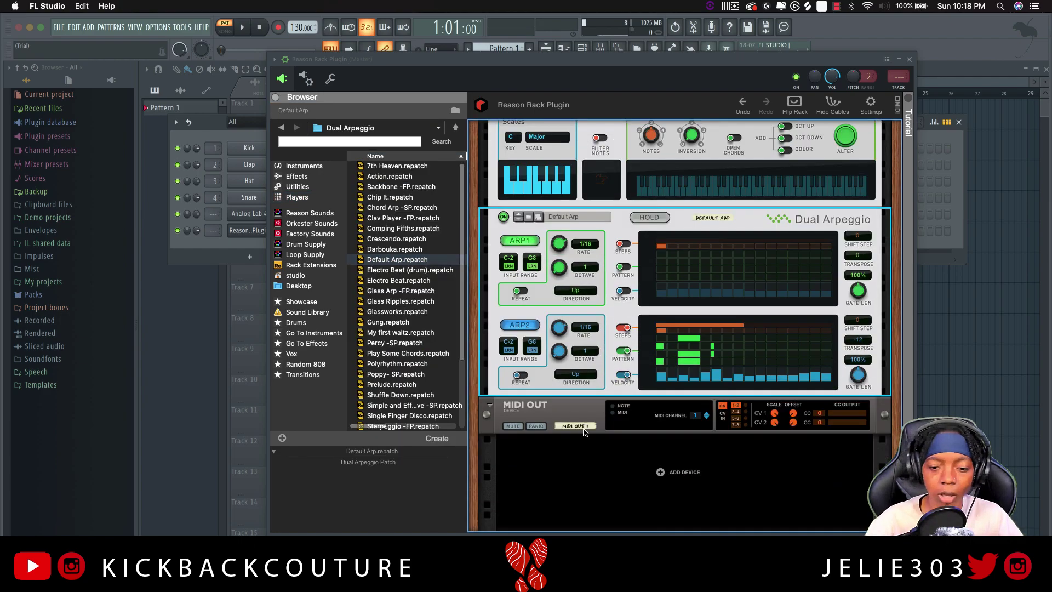
{"action": "left_click", "coordinate": [556, 411]}
{"action": "scroll", "coordinate": [541, 392], "scroll_direction": "up", "scroll_amount": 2}
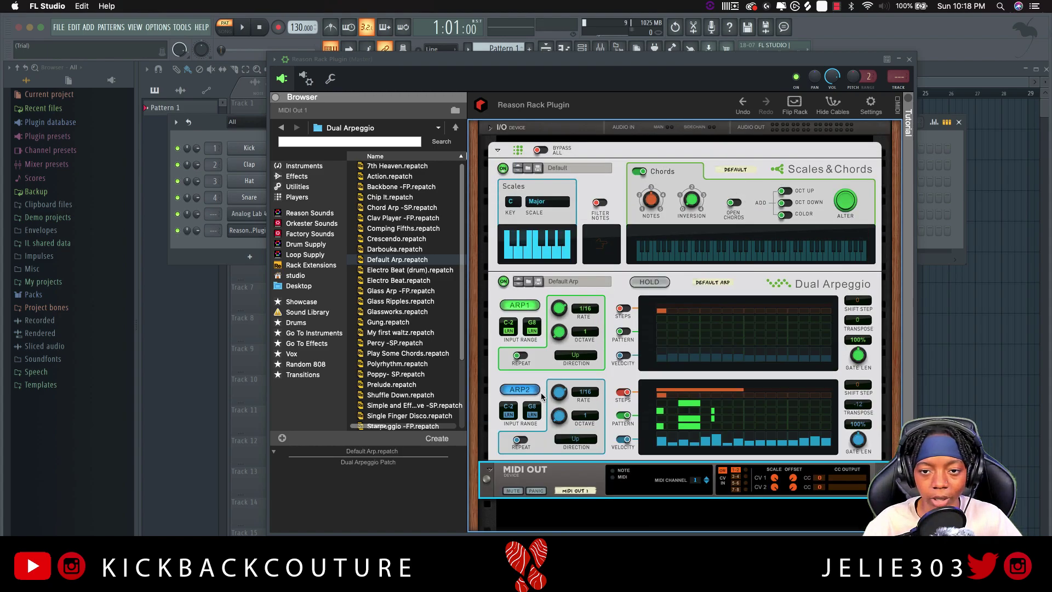
{"action": "left_click", "coordinate": [591, 295]}
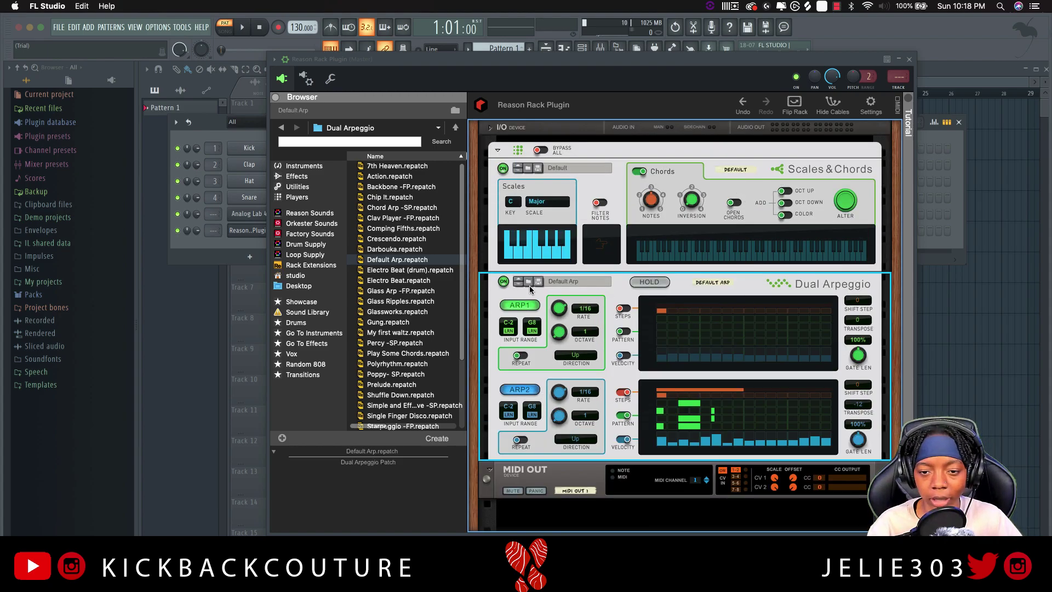
- Audition Dual Arpeggio patches and settle on Symple Pattern 1 -FP
{"action": "left_click", "coordinate": [528, 281]}
{"action": "scroll", "coordinate": [406, 322], "scroll_direction": "down", "scroll_amount": 3}
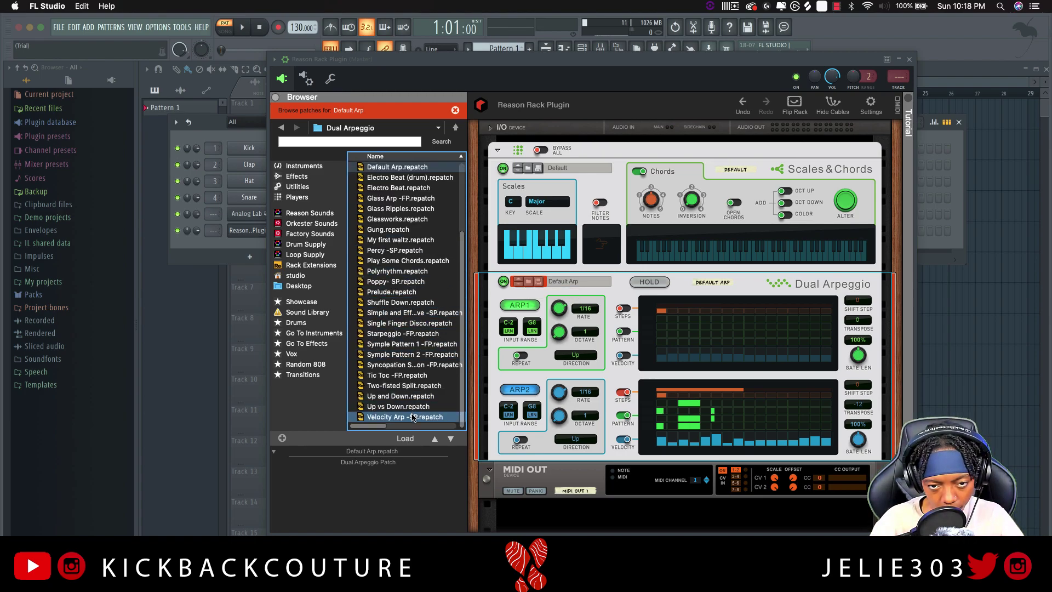
{"action": "left_click", "coordinate": [411, 261]}
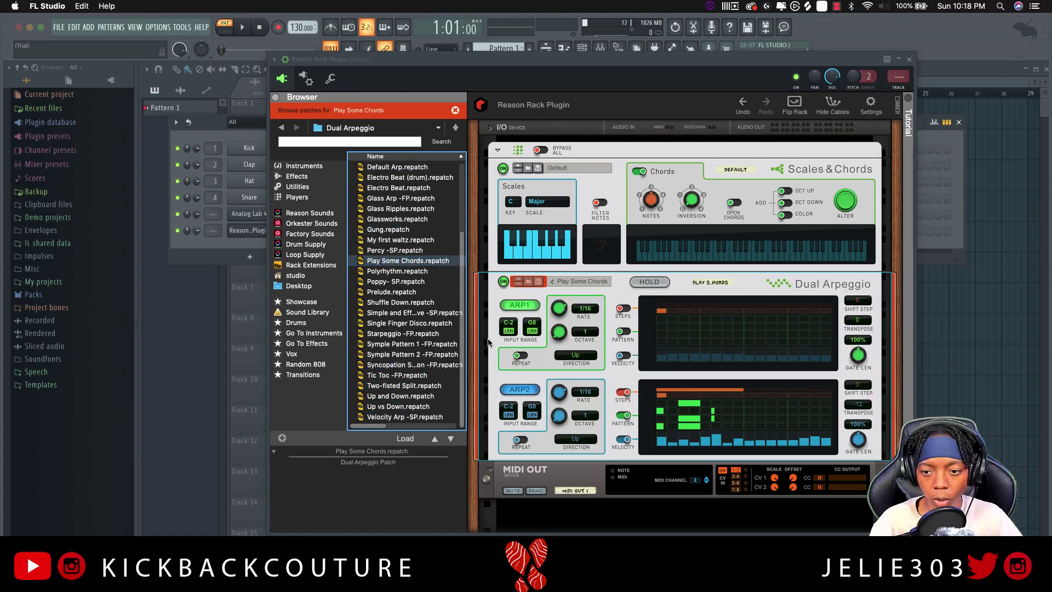
{"action": "left_click", "coordinate": [408, 324]}
{"action": "left_click", "coordinate": [403, 344]}
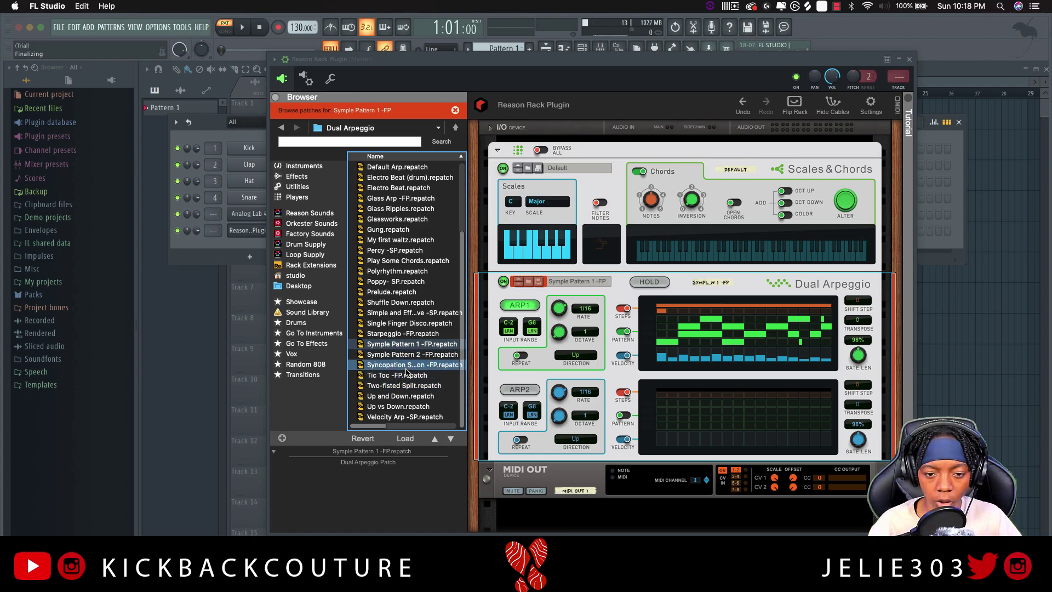
- Set Scales & Chords to key Eb, scale Minor, and minimise the Reason Rack window
{"action": "left_click", "coordinate": [519, 204]}
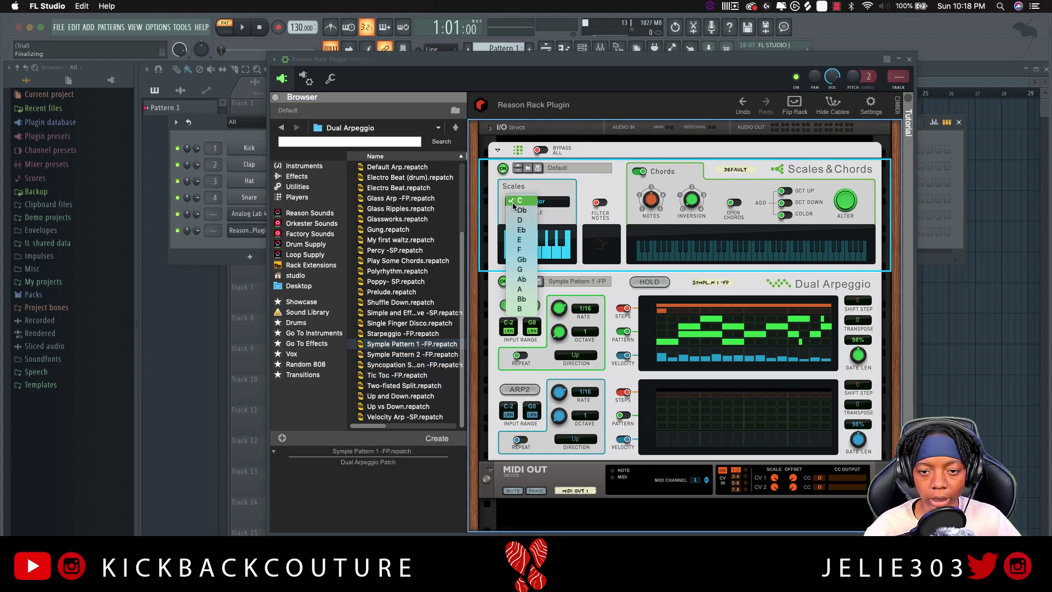
{"action": "scroll", "coordinate": [518, 204], "scroll_direction": "down", "scroll_amount": 1}
{"action": "left_click", "coordinate": [519, 204]}
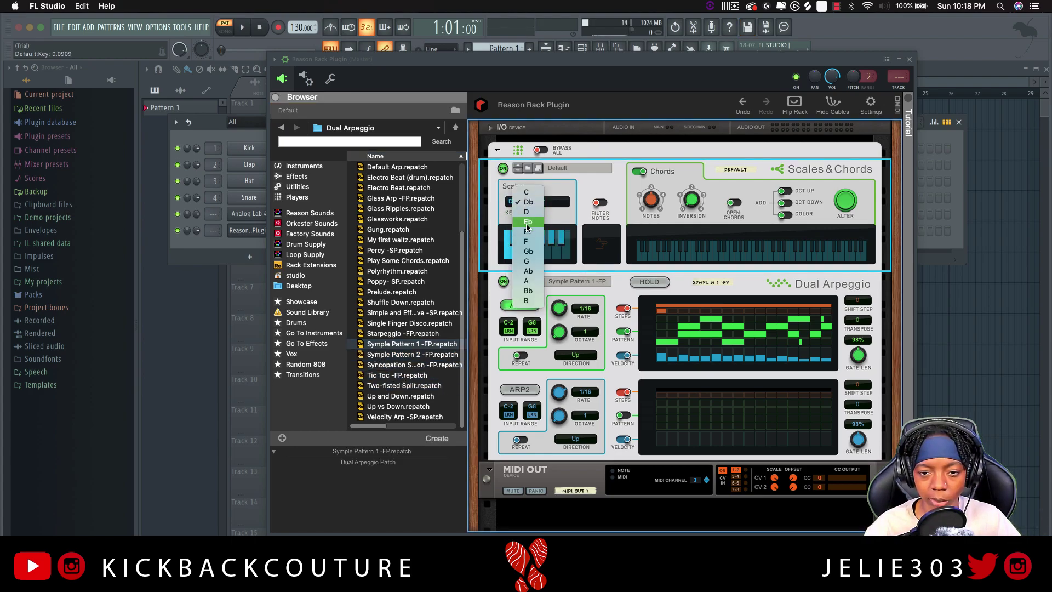
{"action": "left_click", "coordinate": [527, 221]}
{"action": "left_click", "coordinate": [540, 202]}
{"action": "left_click", "coordinate": [558, 213]}
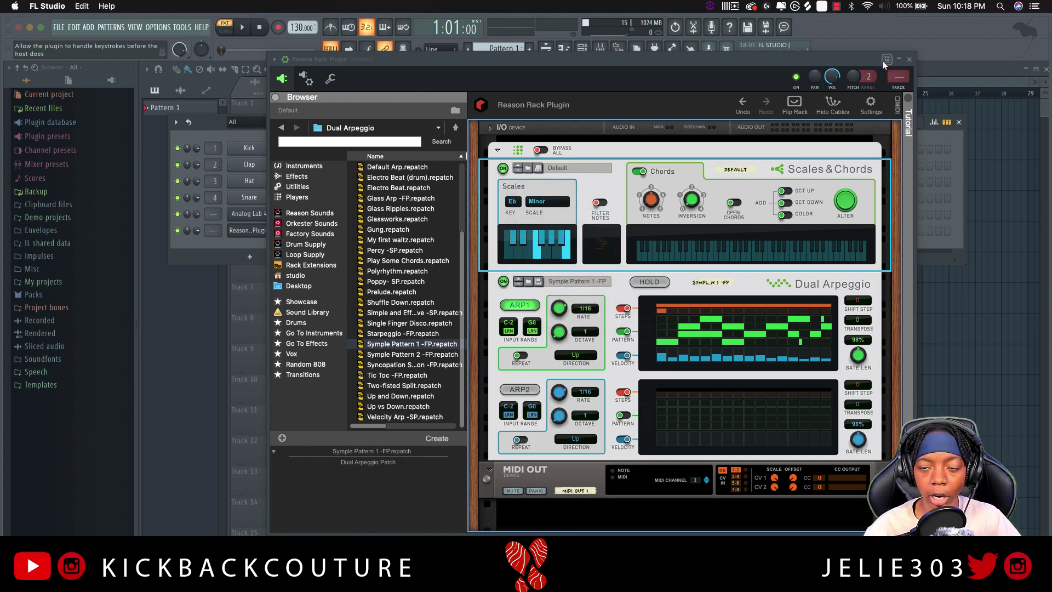
{"action": "left_click", "coordinate": [899, 59]}
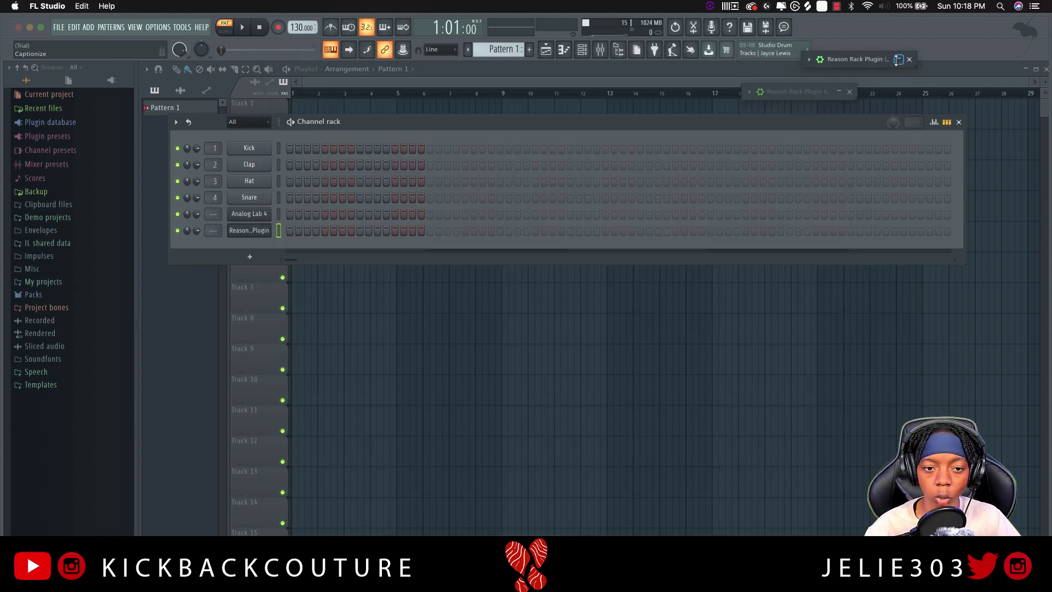
- Assign MIDI input port 1 in Analog Lab 4's wrapper settings and close the plugin window
{"action": "left_click", "coordinate": [247, 216]}
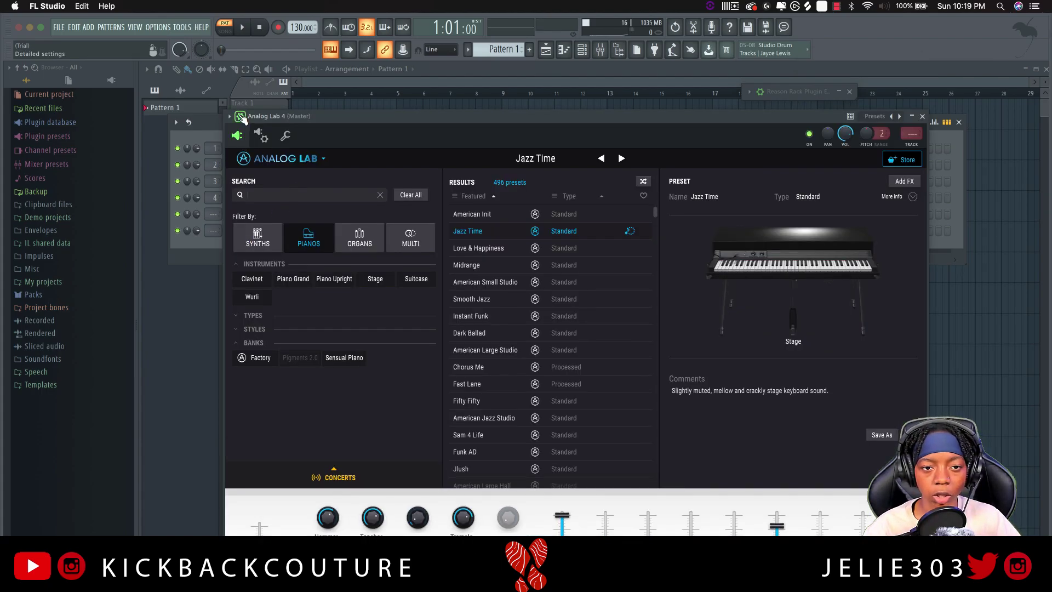
{"action": "left_click", "coordinate": [262, 137]}
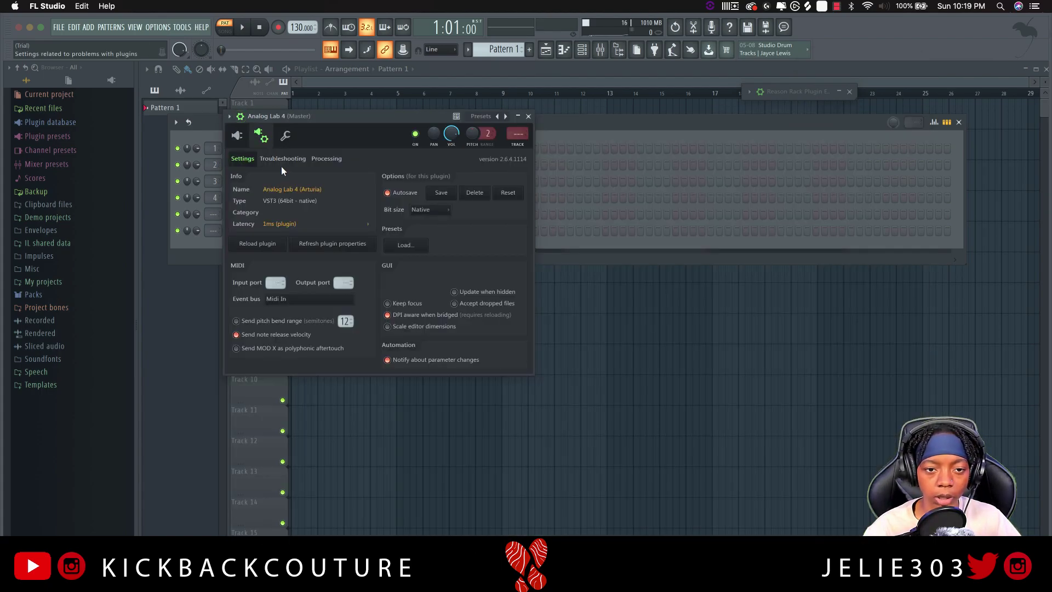
{"action": "left_click_drag", "start_coordinate": [361, 114], "coordinate": [394, 124]}
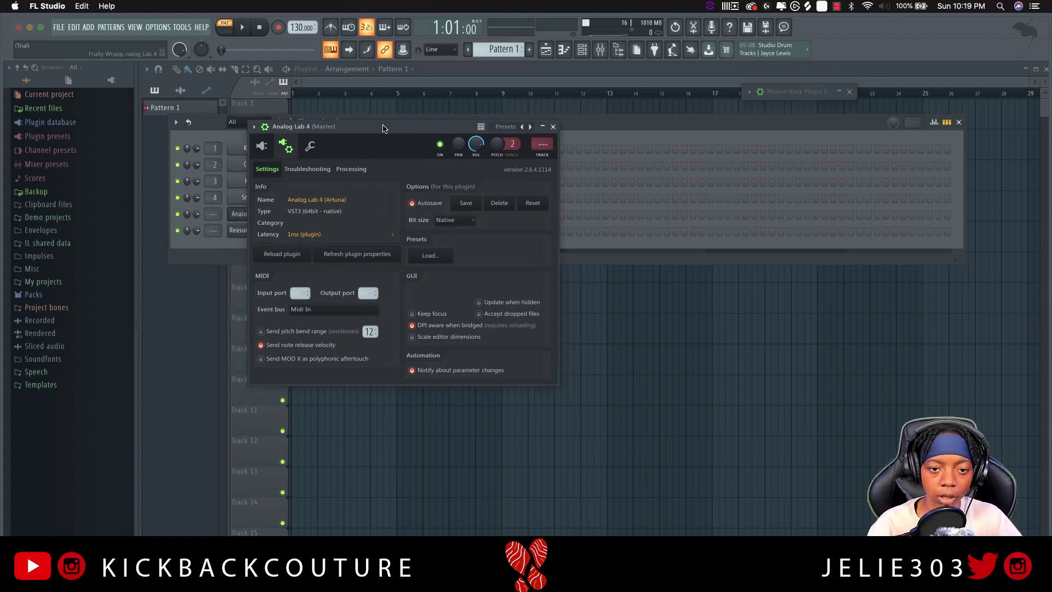
{"action": "left_click", "coordinate": [310, 294]}
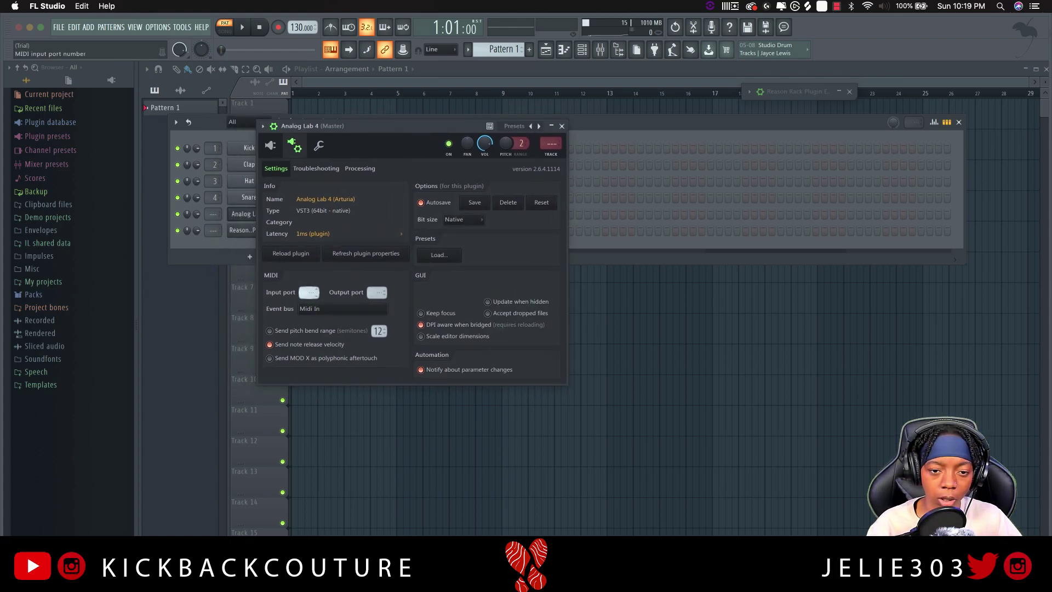
{"action": "left_click_drag", "start_coordinate": [311, 295], "coordinate": [308, 292]}
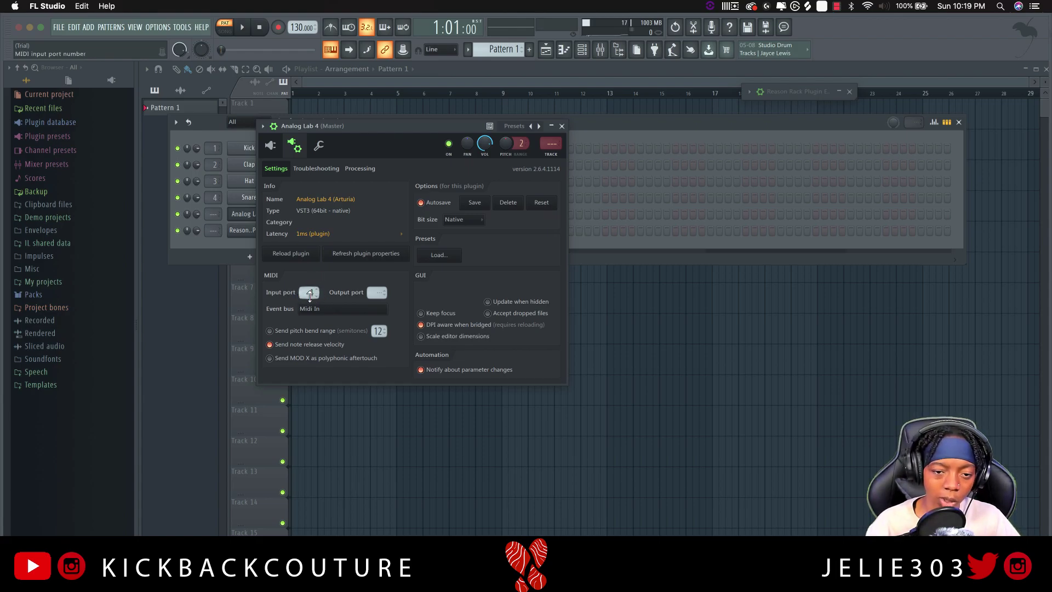
{"action": "left_click", "coordinate": [562, 126]}
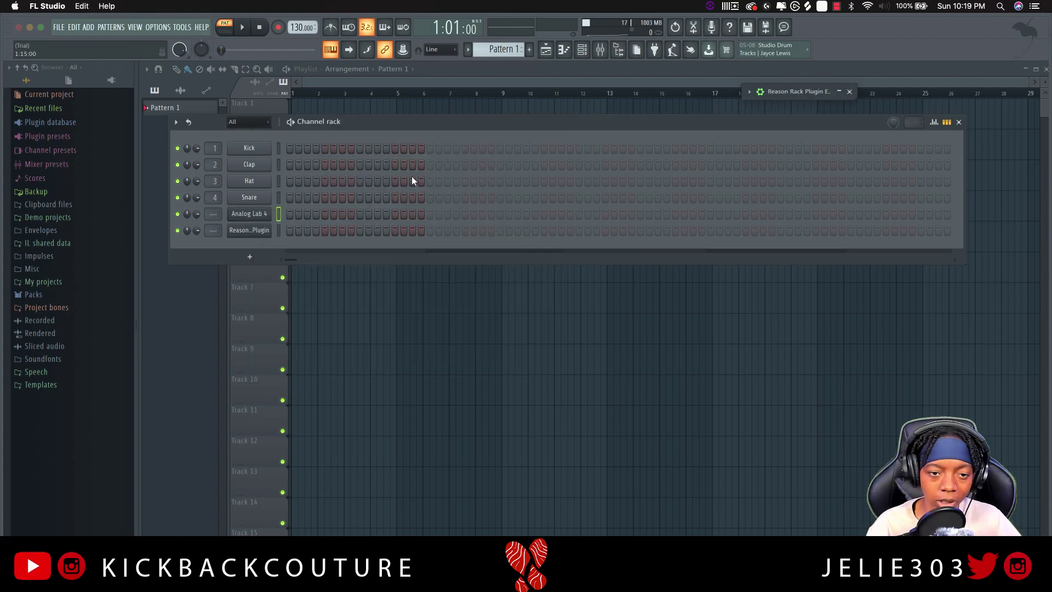
{"action": "left_click", "coordinate": [247, 235]}
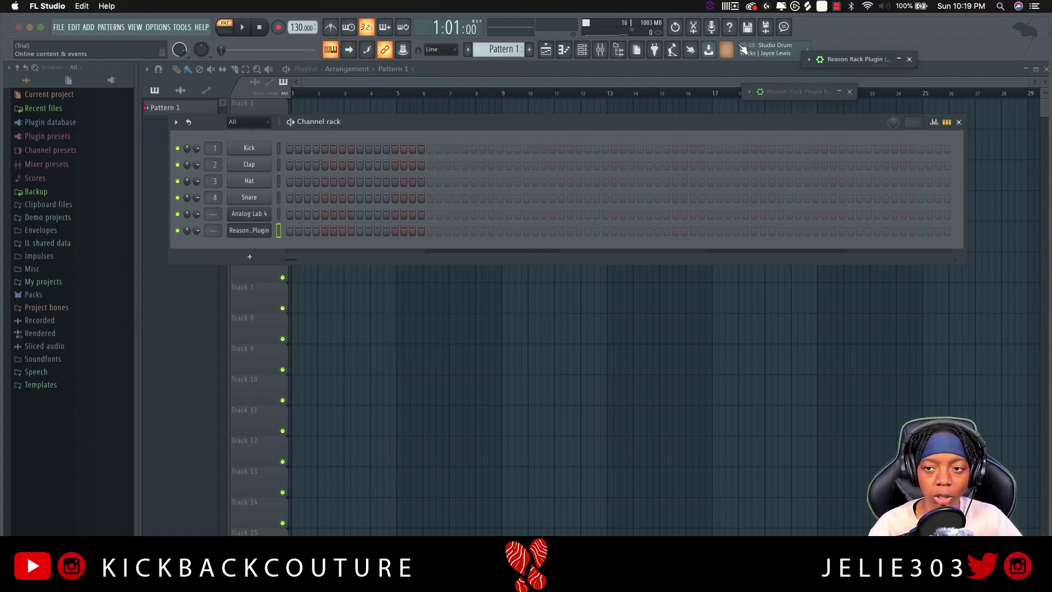
{"action": "left_click", "coordinate": [853, 63]}
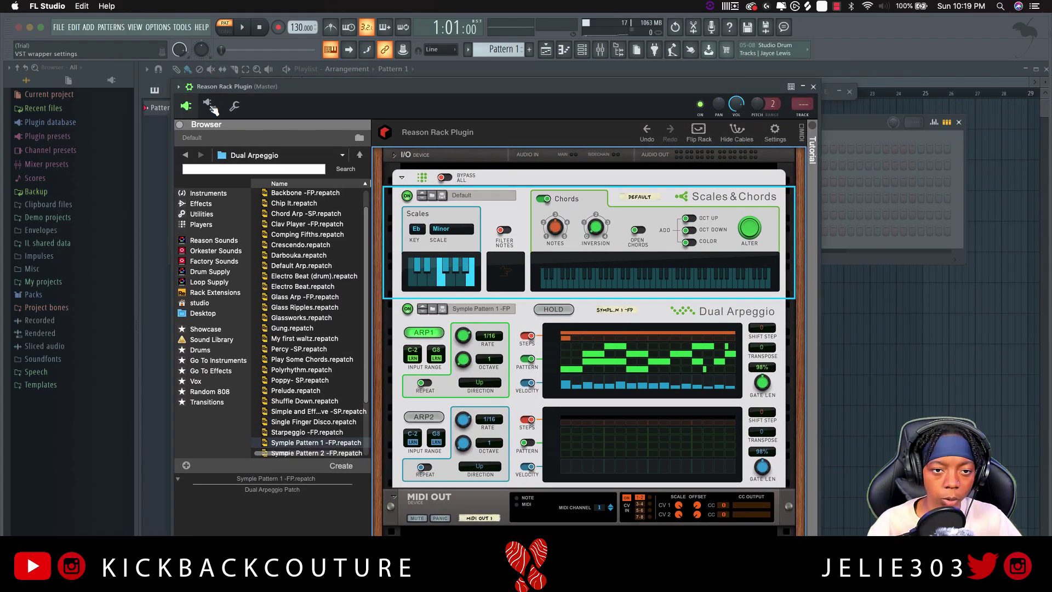
{"action": "left_click", "coordinate": [210, 106]}
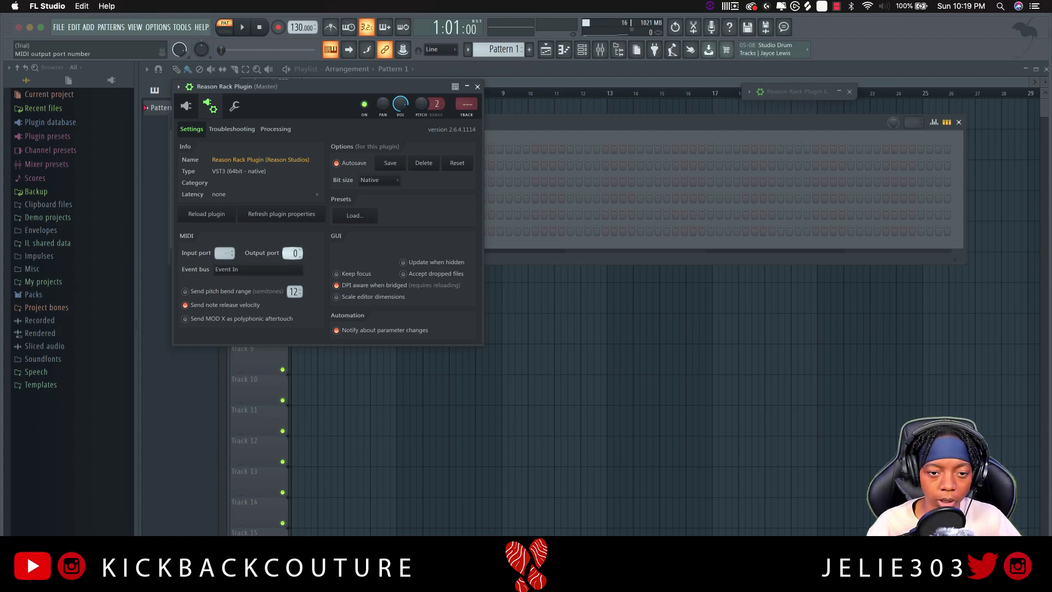
{"action": "left_click", "coordinate": [478, 87]}
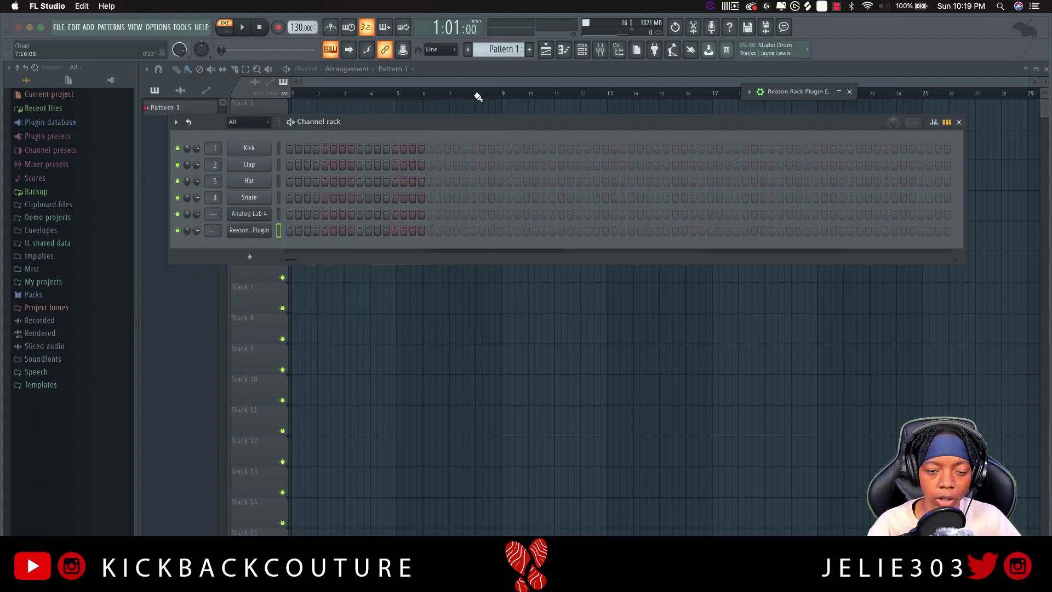
- Record the Reason Rack arpeggio into Pattern 1 with the metronome on, then open its piano roll
{"action": "key", "text": "d"}
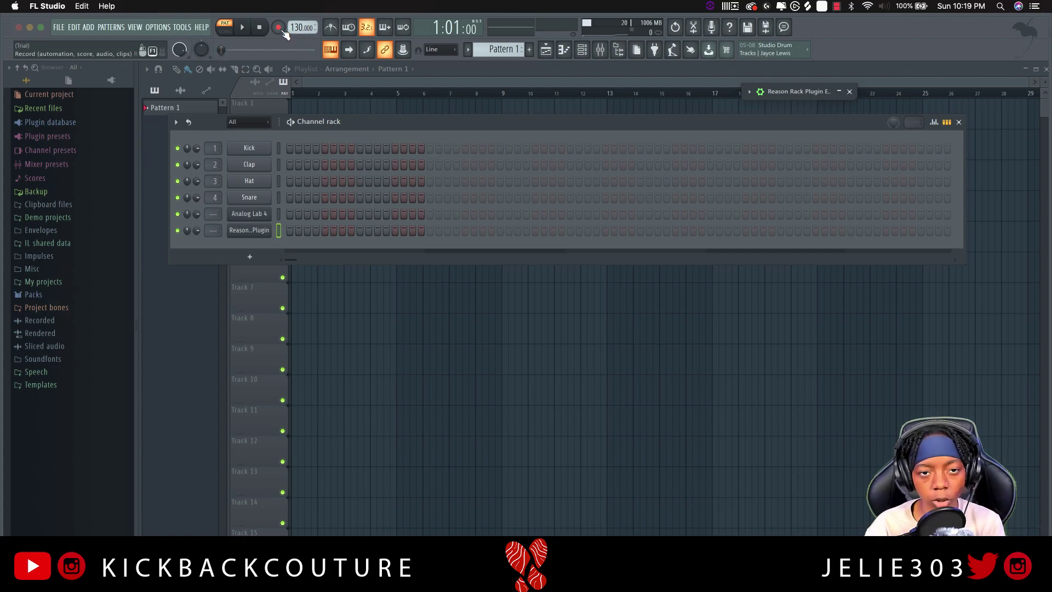
{"action": "left_click", "coordinate": [244, 30]}
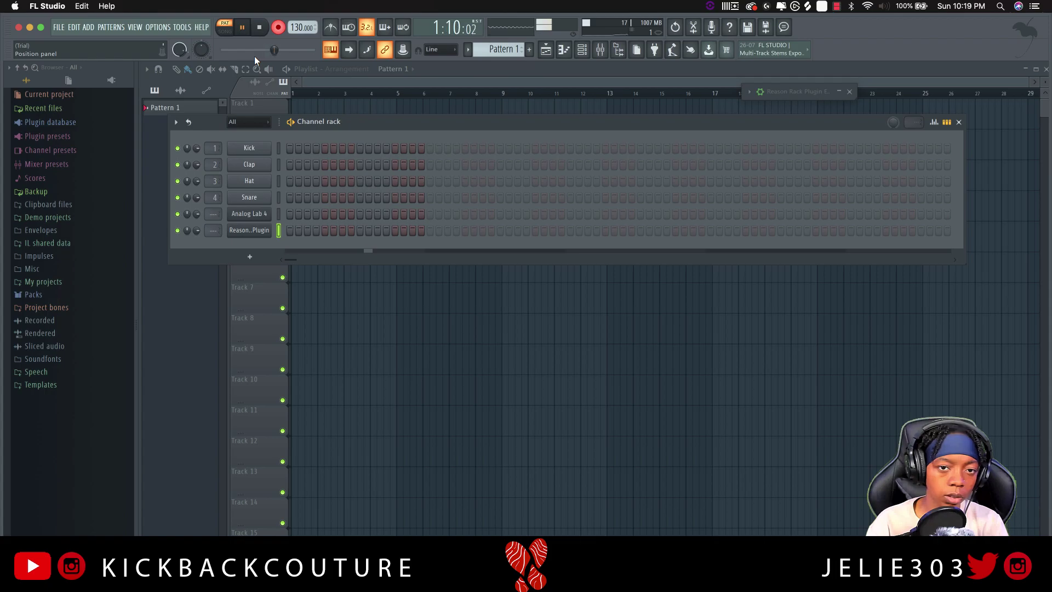
{"action": "left_click", "coordinate": [331, 27]}
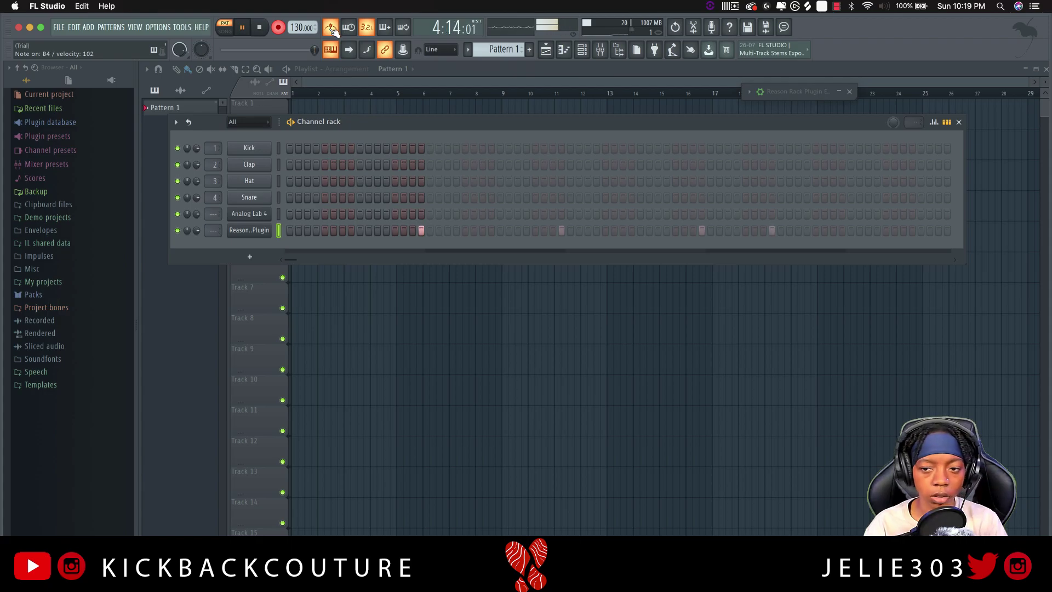
{"action": "key", "text": "space"}
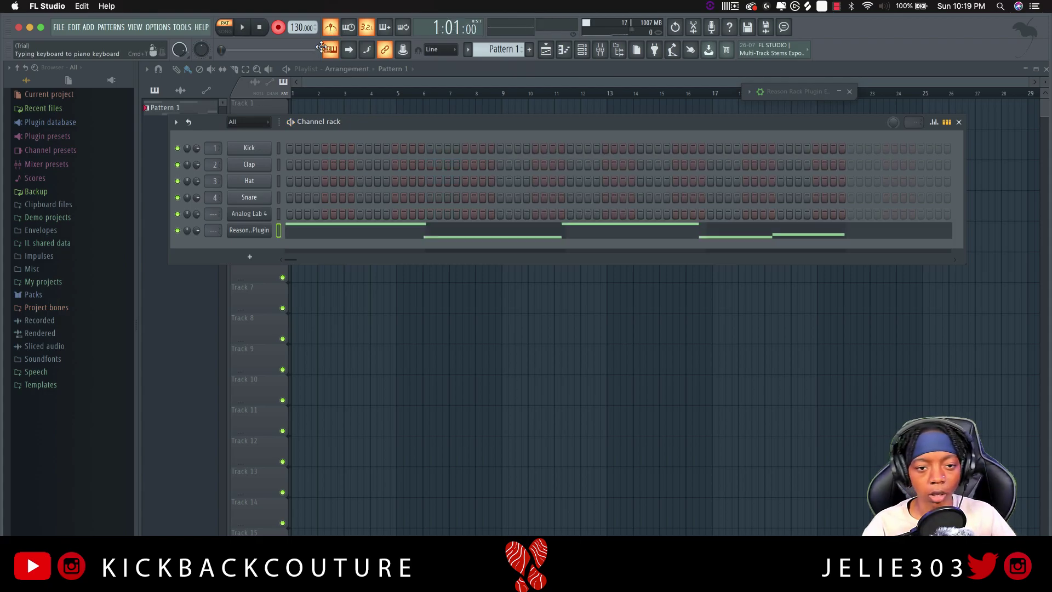
{"action": "left_click", "coordinate": [330, 236]}
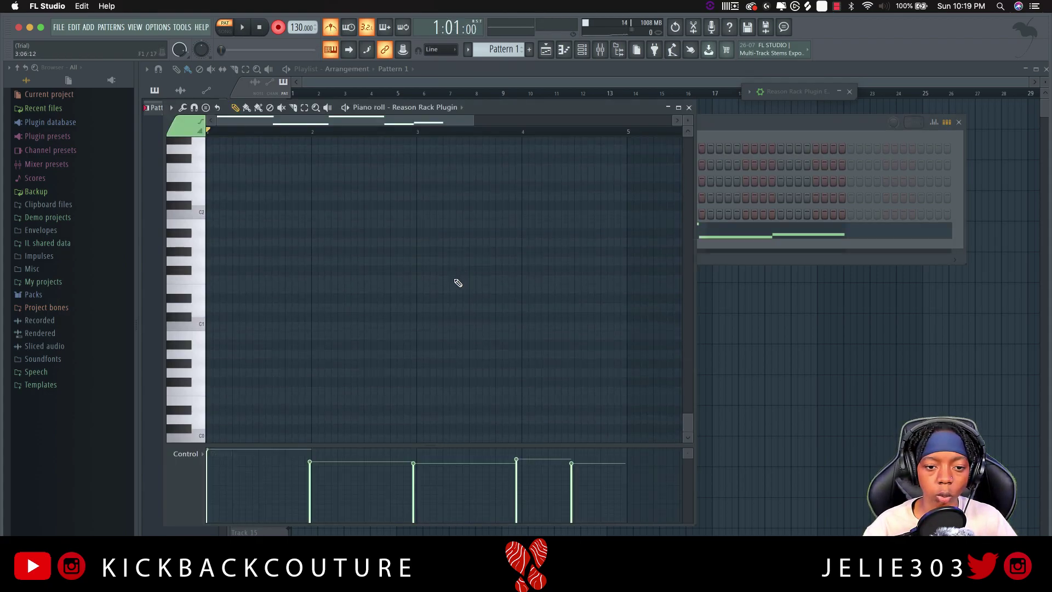
- Snap the first A#4 onto the bar 2 line and select all recorded notes for quantizing
{"action": "scroll", "coordinate": [447, 271], "scroll_direction": "down", "scroll_amount": 10}
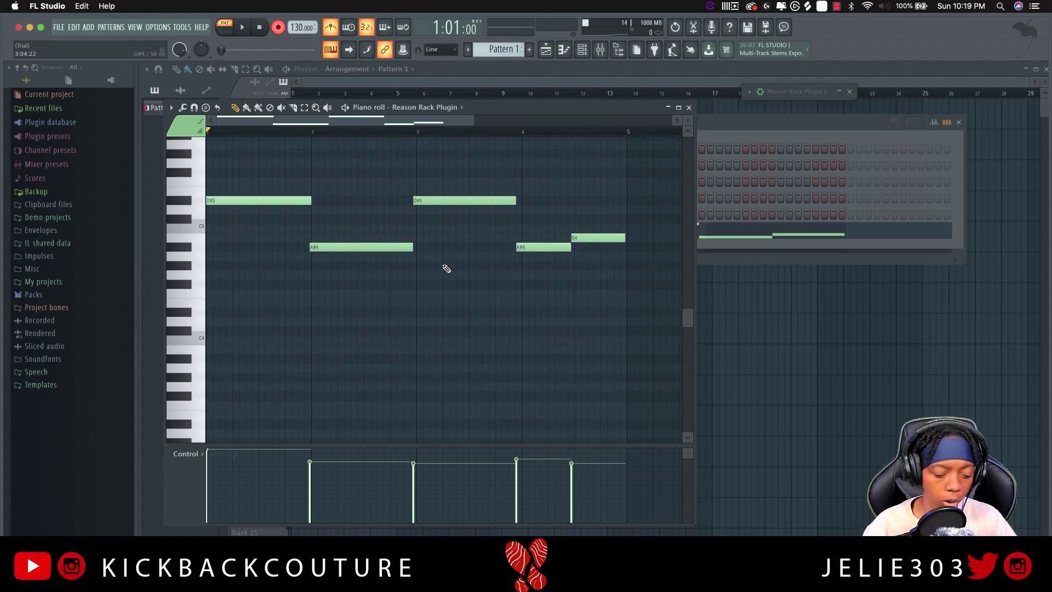
{"action": "key", "text": "ctrl+q"}
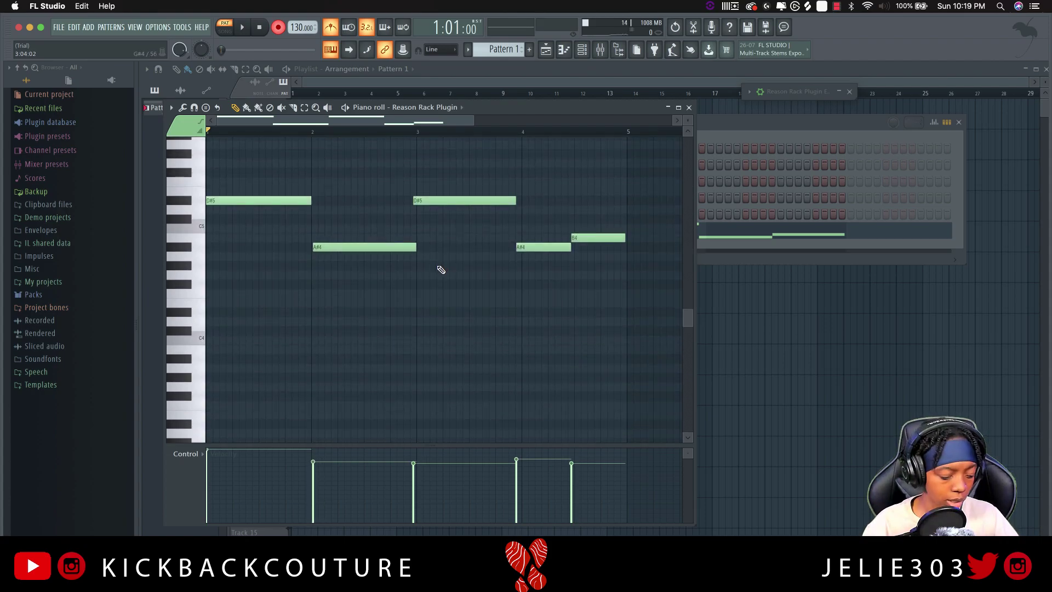
{"action": "key", "text": "ctrl+a"}
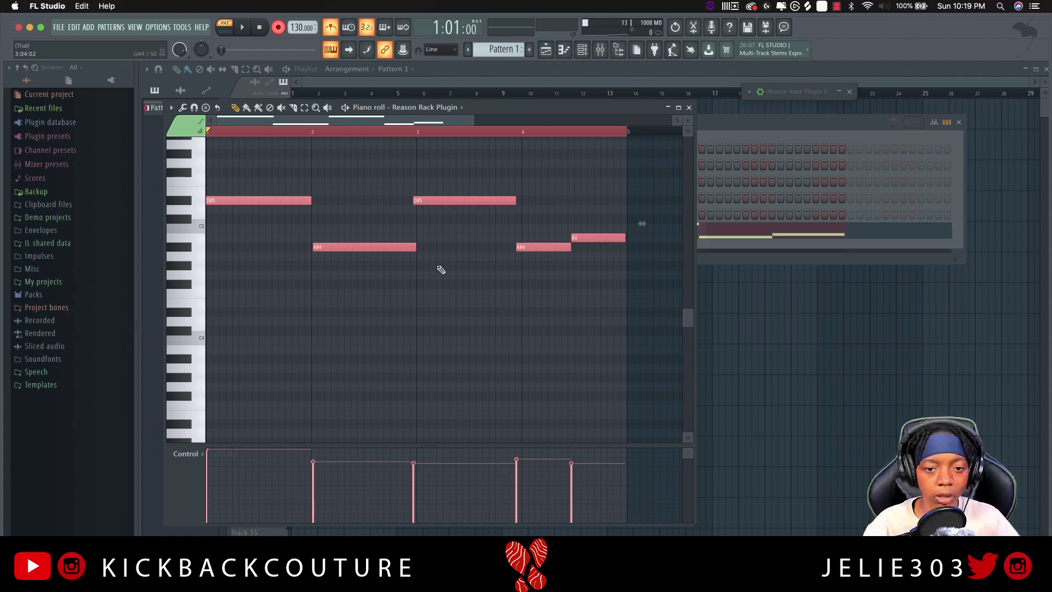
{"action": "key", "text": "alt+q"}
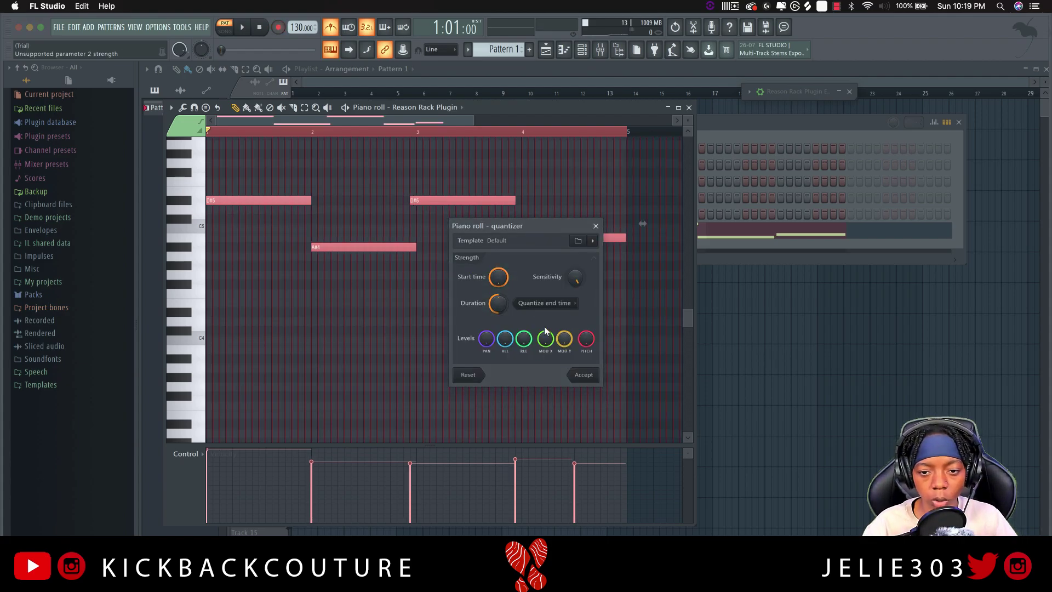
- Quantize the selected notes to the grid, leaving the Arpeggiator unapplied
{"action": "left_click", "coordinate": [586, 375]}
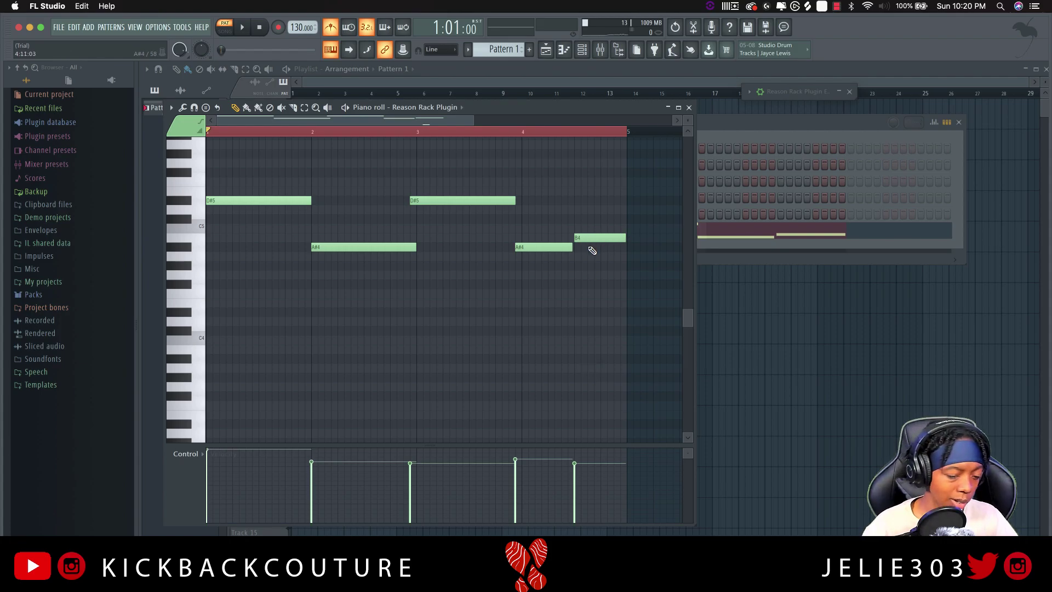
{"action": "key", "text": "alt+a"}
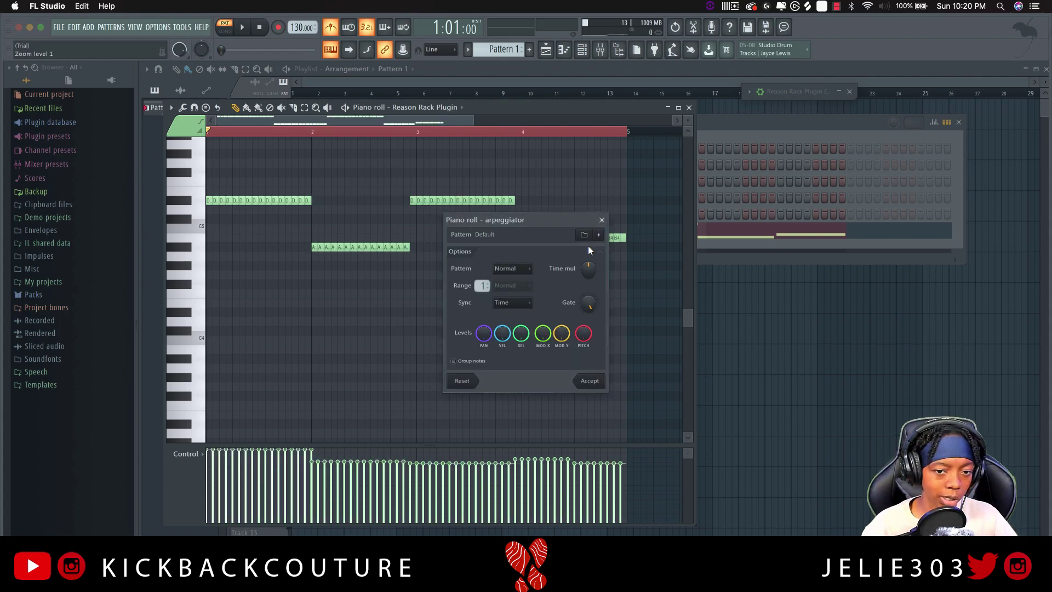
{"action": "left_click", "coordinate": [601, 221]}
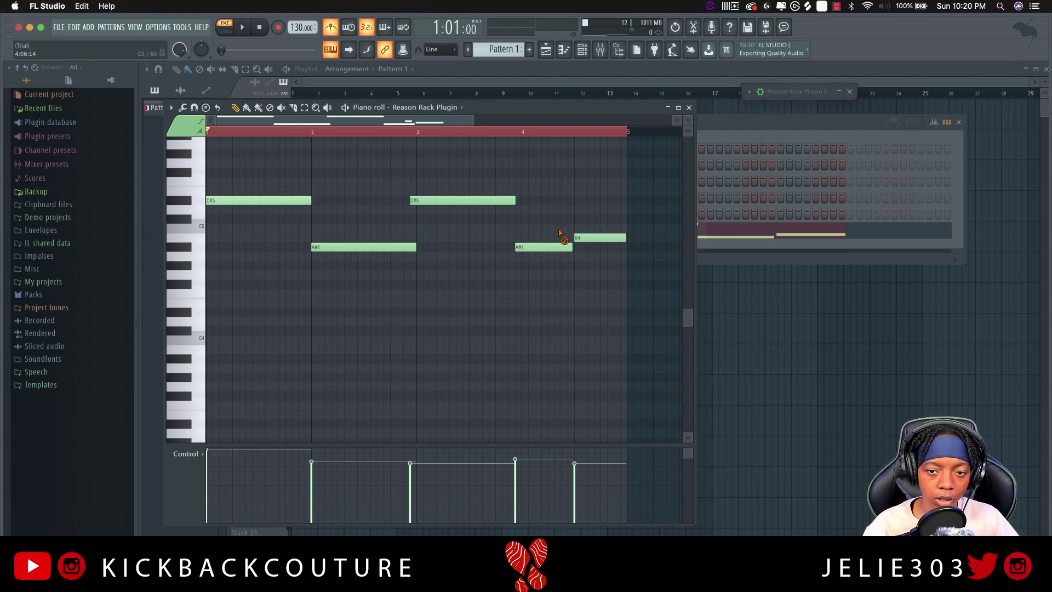
- Shorten all the note lengths slightly with the Articulator
{"action": "key", "text": "ctrl+a"}
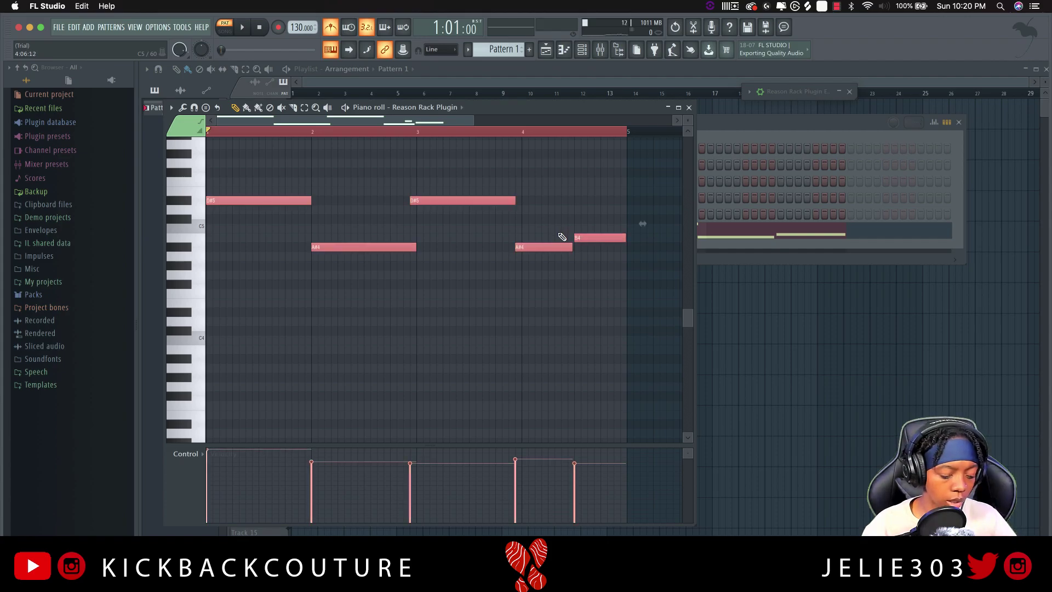
{"action": "key", "text": "alt+l"}
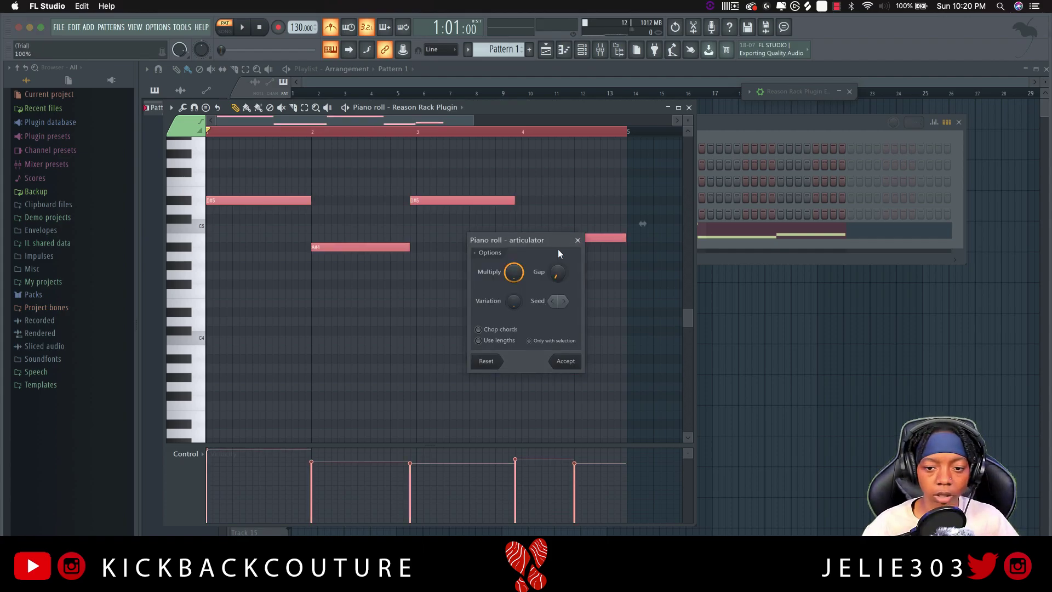
{"action": "left_click", "coordinate": [564, 363]}
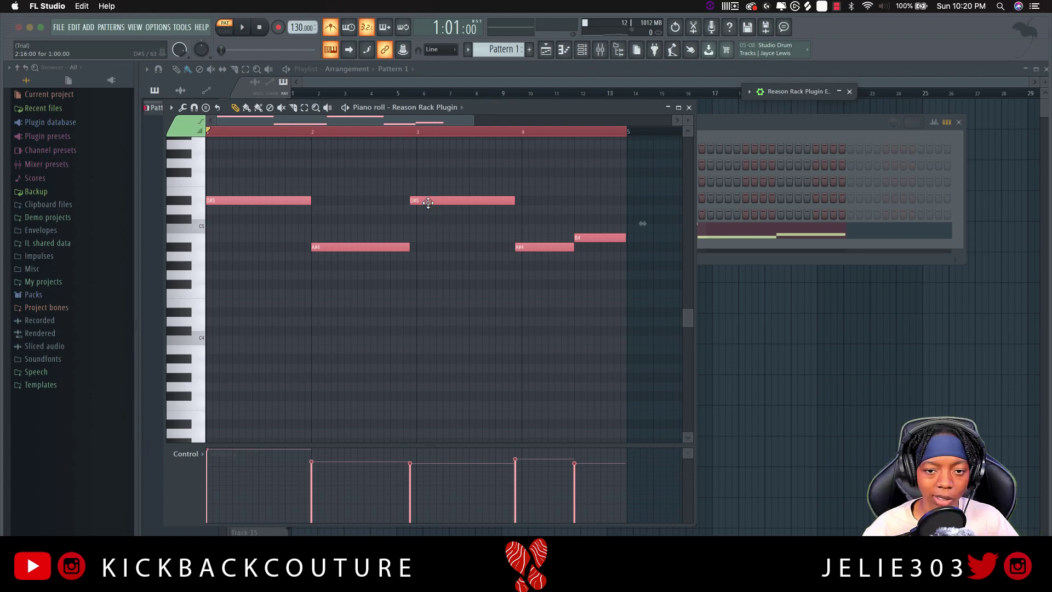
- Move the second D#5 one step later and extend the first A#4 to meet it
{"action": "left_click", "coordinate": [429, 219]}
{"action": "left_click_drag", "start_coordinate": [423, 202], "coordinate": [432, 205]}
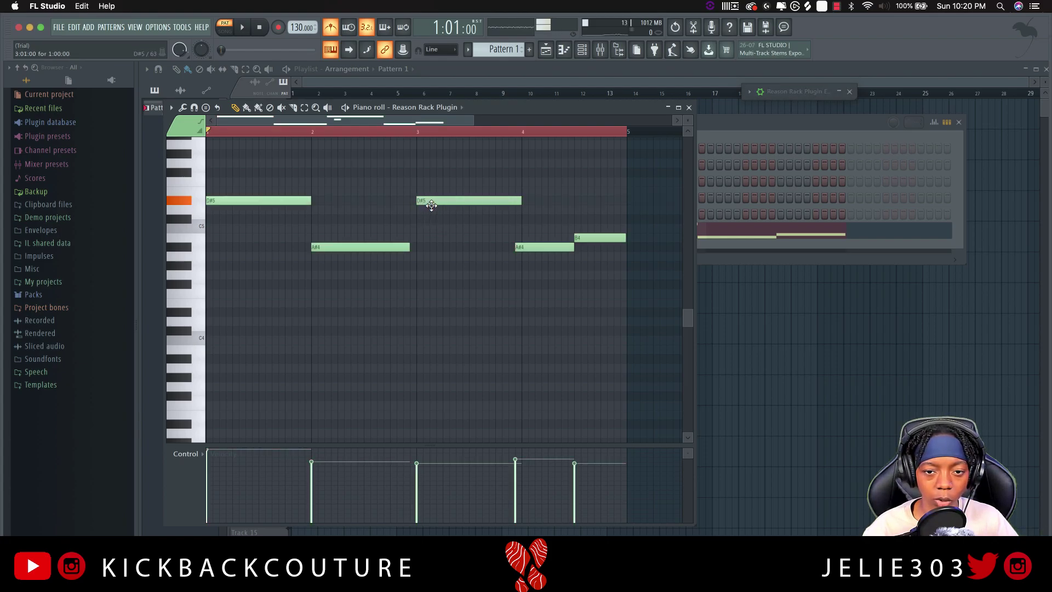
{"action": "left_click_drag", "start_coordinate": [405, 246], "coordinate": [419, 250]}
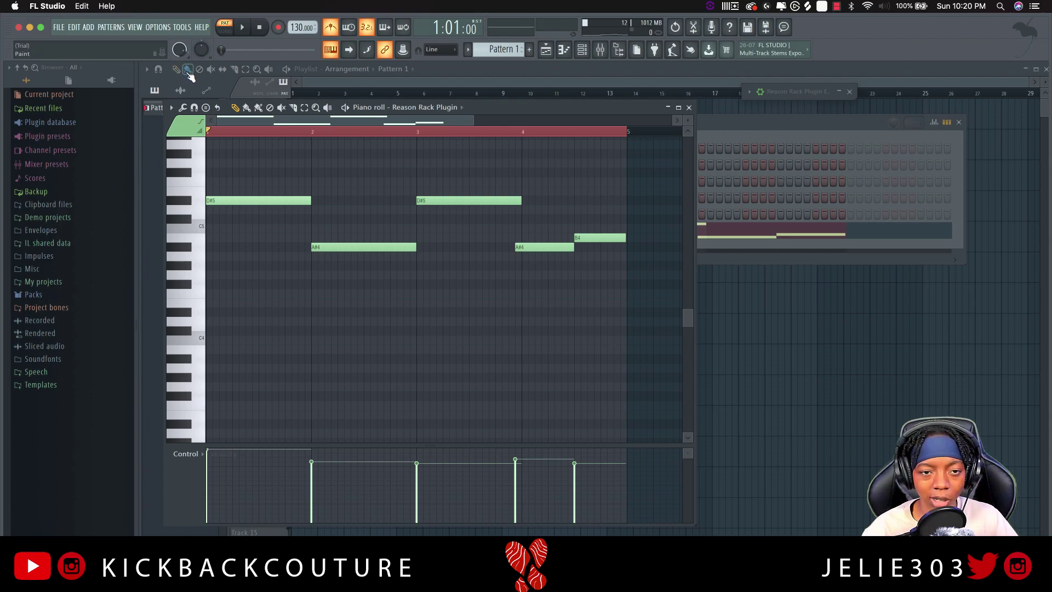
- Delete the stray F5 note in the piano roll and bring up the Channel rack
{"action": "left_click", "coordinate": [246, 71]}
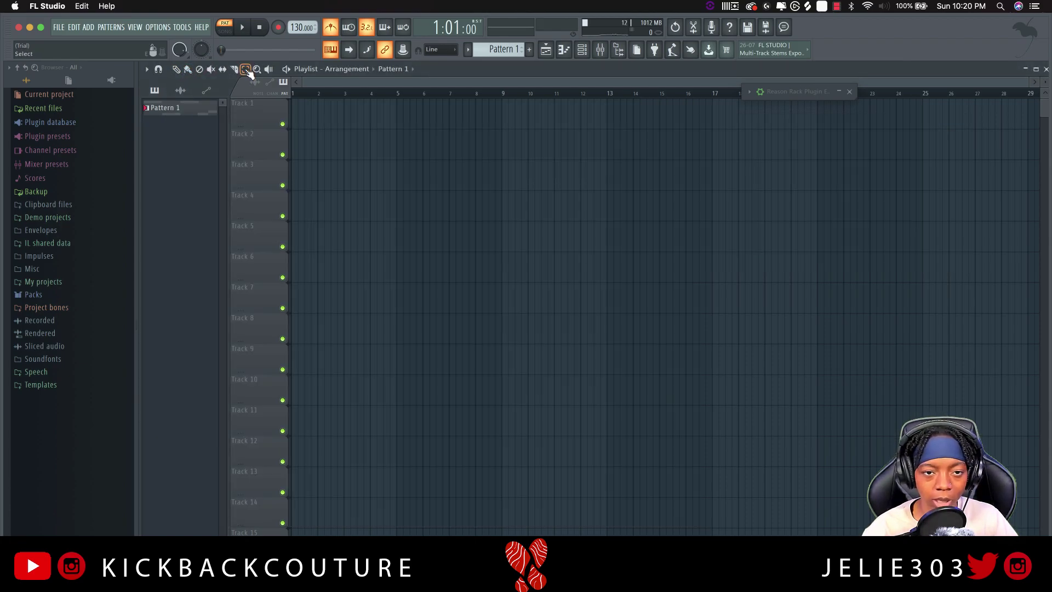
{"action": "left_click", "coordinate": [564, 50]}
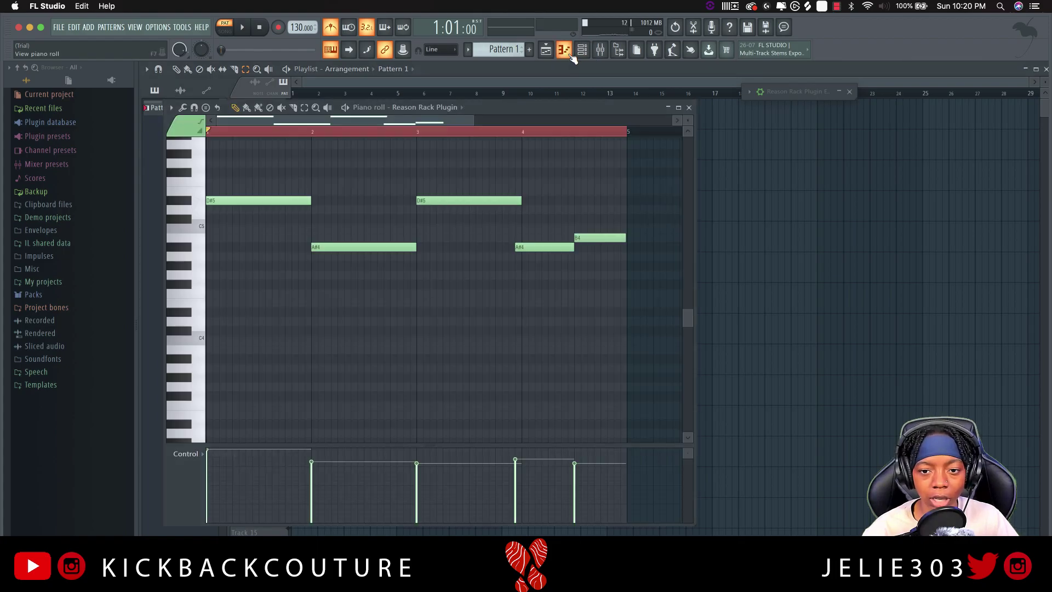
{"action": "left_click", "coordinate": [373, 182]}
{"action": "right_click", "coordinate": [376, 182]}
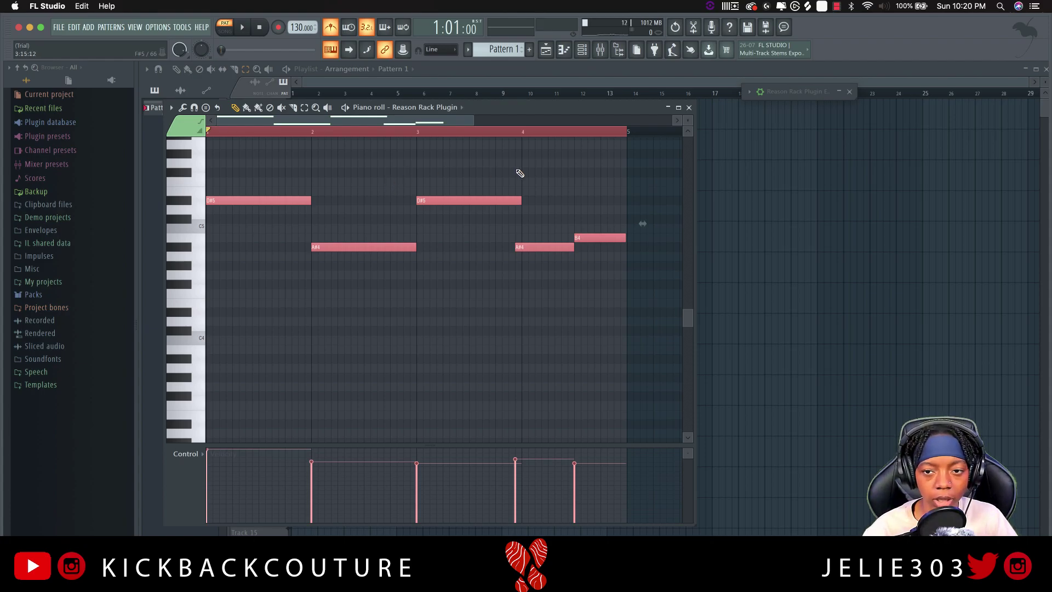
{"action": "left_click", "coordinate": [582, 51]}
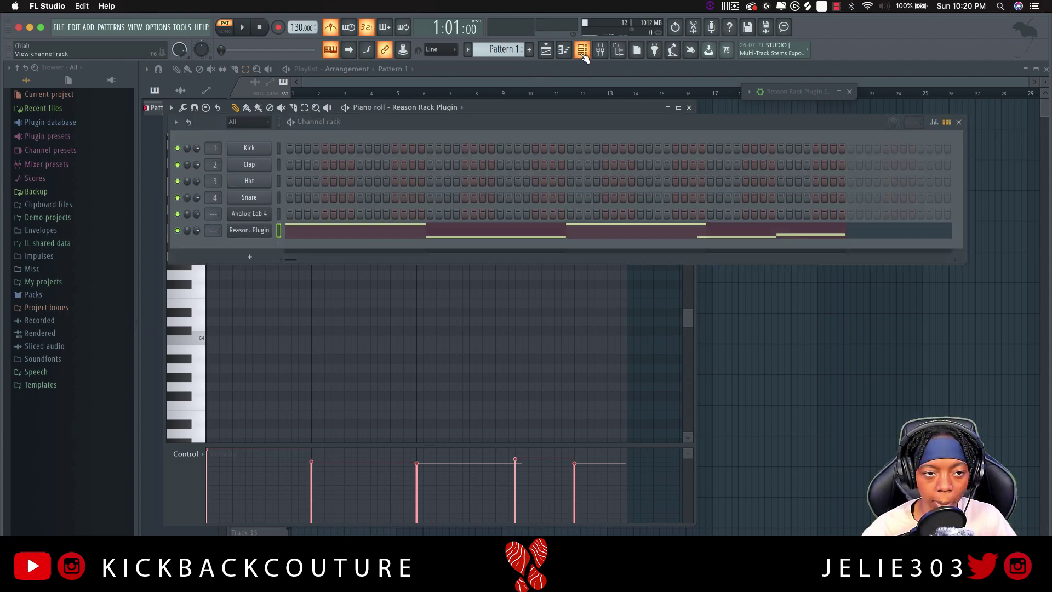
- Burn the Reason Rack Plugin's MIDI to the current pattern, keeping channel settings, then undo it
{"action": "right_click", "coordinate": [255, 231]}
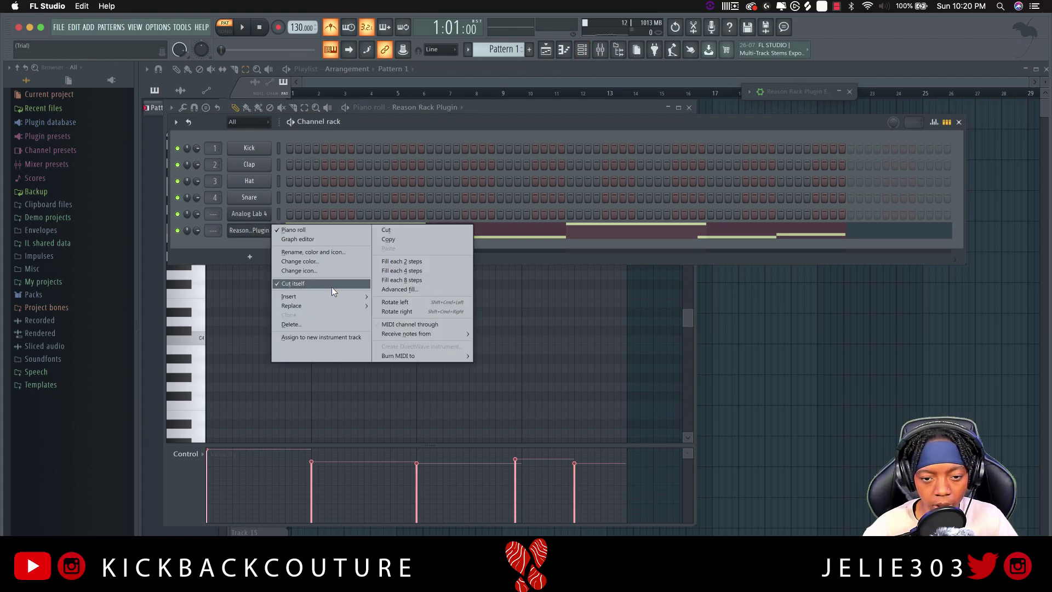
{"action": "mouse_move", "coordinate": [433, 356]}
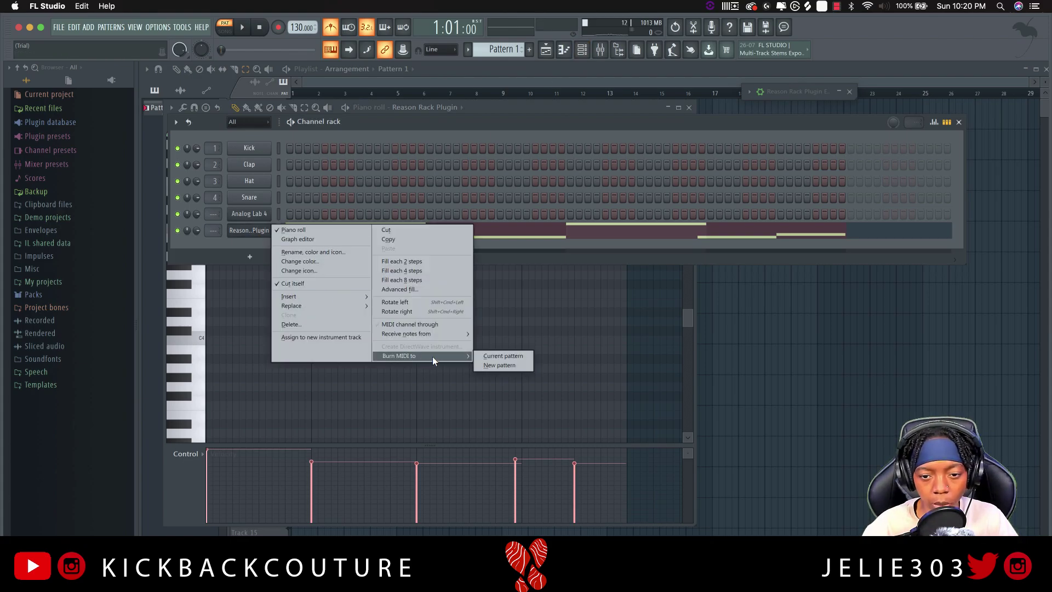
{"action": "left_click", "coordinate": [498, 357]}
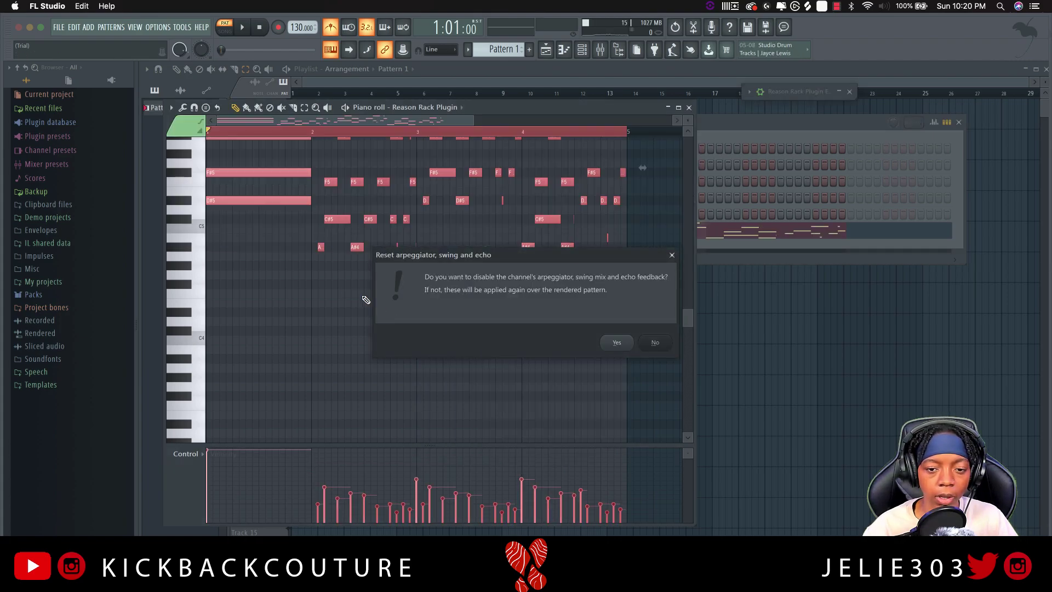
{"action": "left_click", "coordinate": [655, 343]}
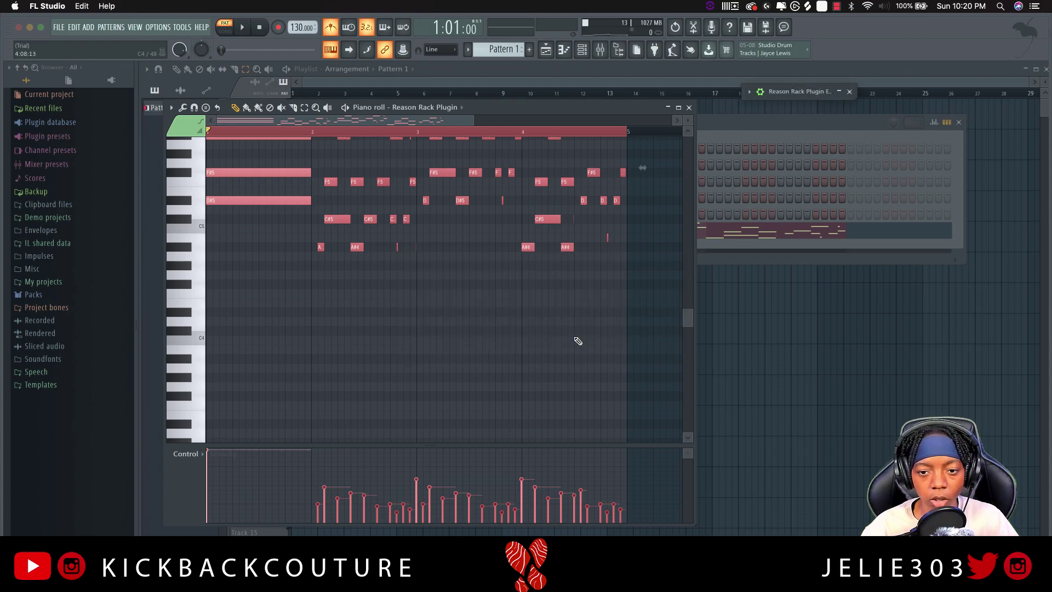
{"action": "scroll", "coordinate": [317, 294], "scroll_direction": "up", "scroll_amount": 6}
{"action": "scroll", "coordinate": [308, 306], "scroll_direction": "down", "scroll_amount": 4}
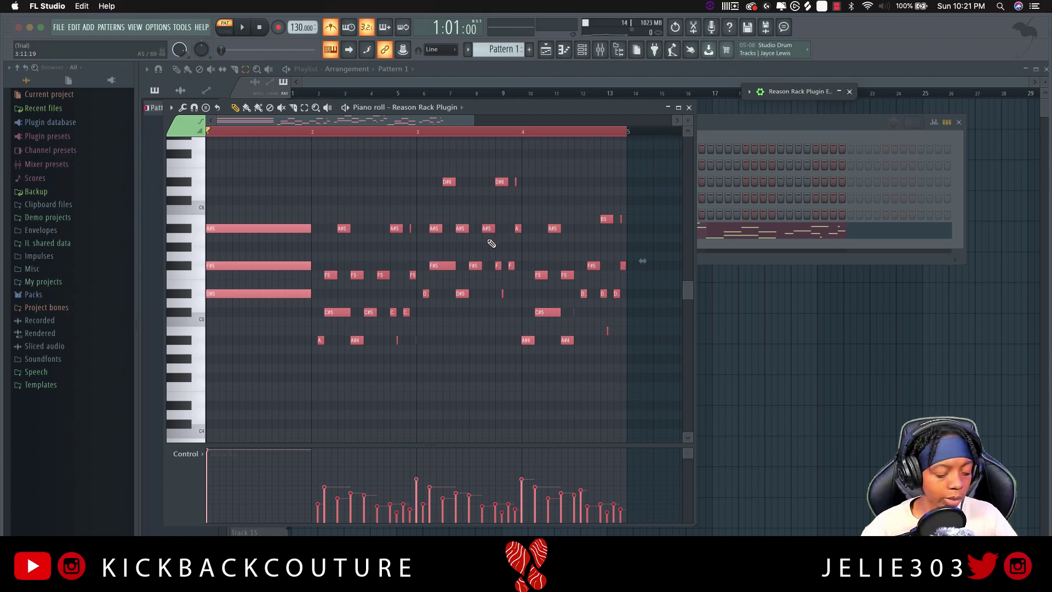
{"action": "key", "text": "ctrl+z"}
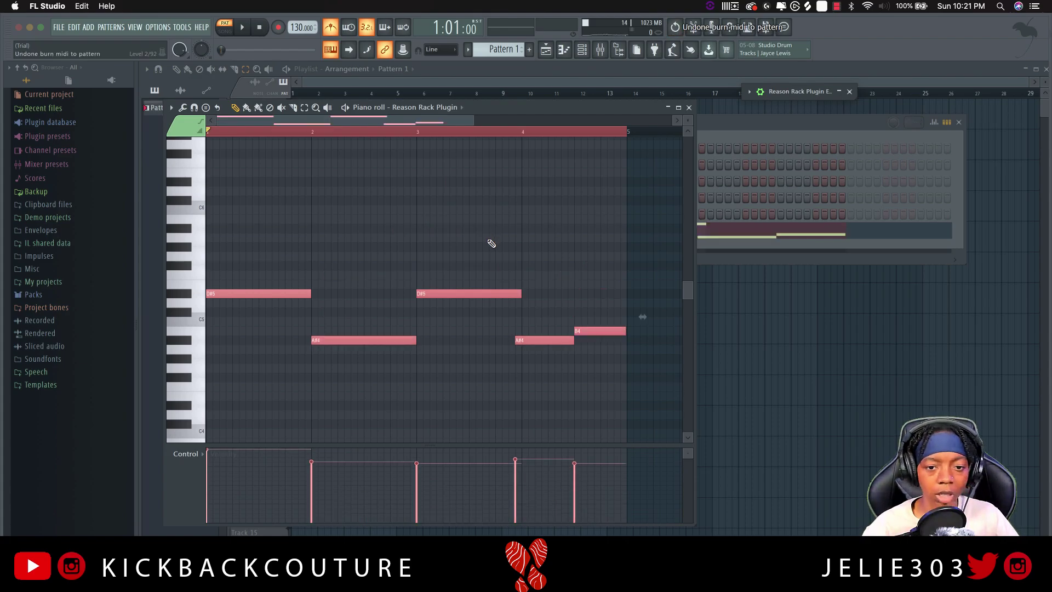
- Replace the A#4 note with one starting at bar 4 and ending where B4 begins
{"action": "right_click", "coordinate": [539, 340]}
{"action": "left_click", "coordinate": [525, 338]}
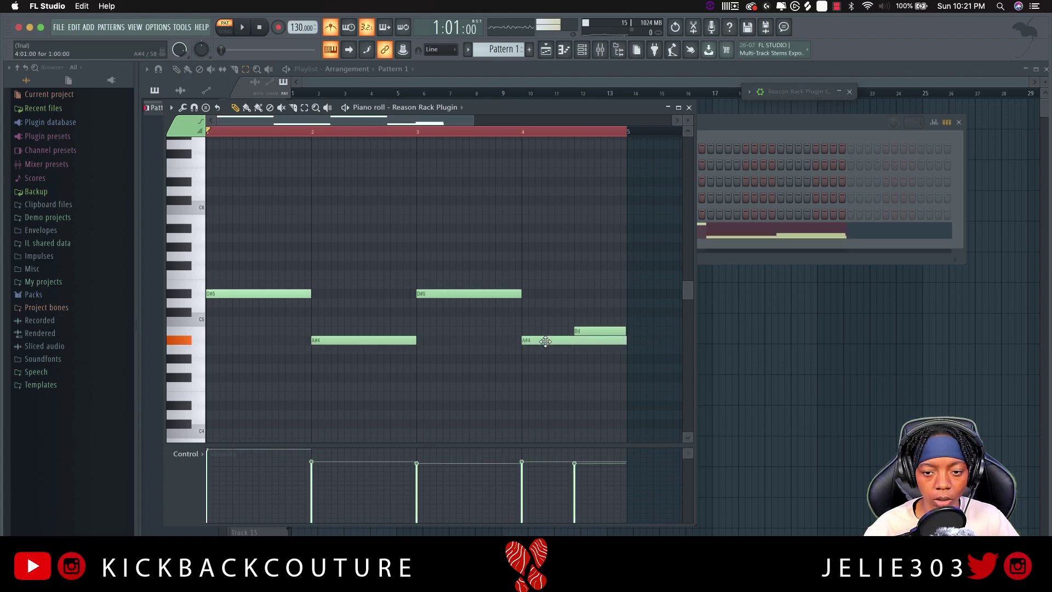
{"action": "left_click_drag", "start_coordinate": [624, 341], "coordinate": [570, 345]}
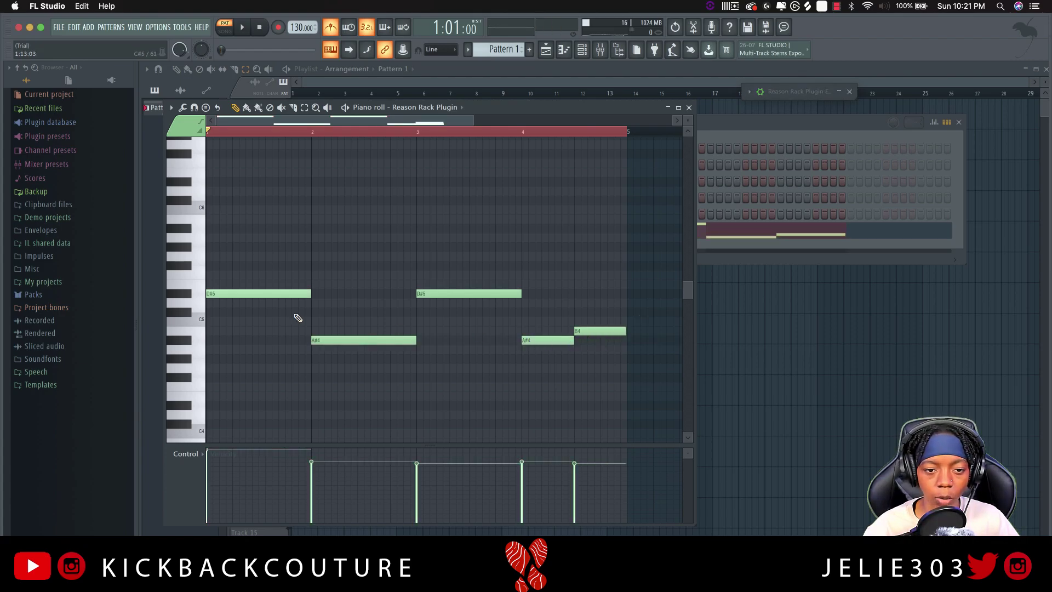
- Audition the first D#5 note, then bring the Channel rack back to the front
{"action": "left_click", "coordinate": [238, 295]}
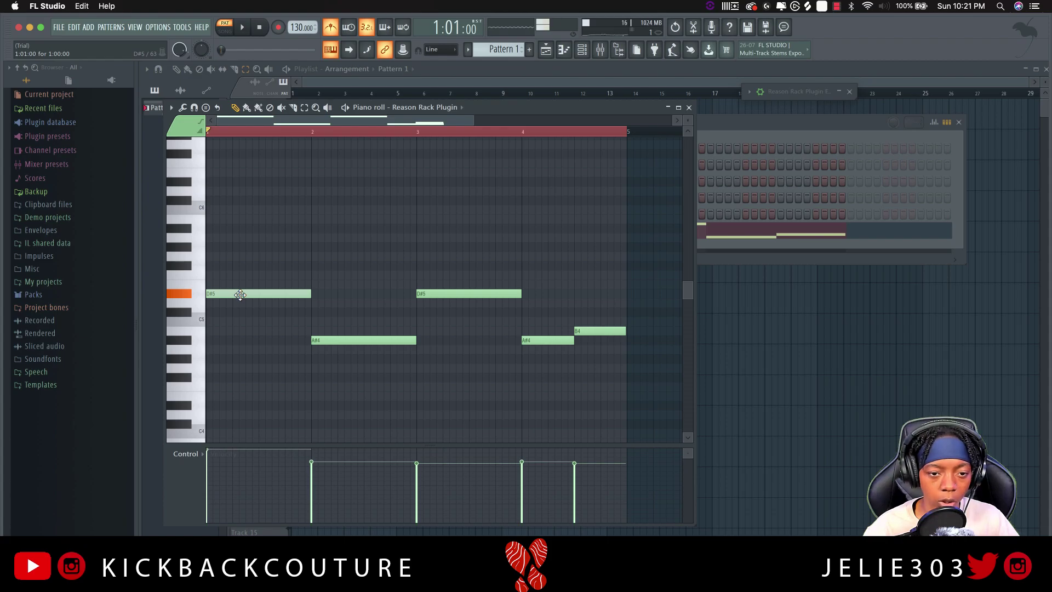
{"action": "left_click_drag", "start_coordinate": [254, 293], "coordinate": [238, 293]}
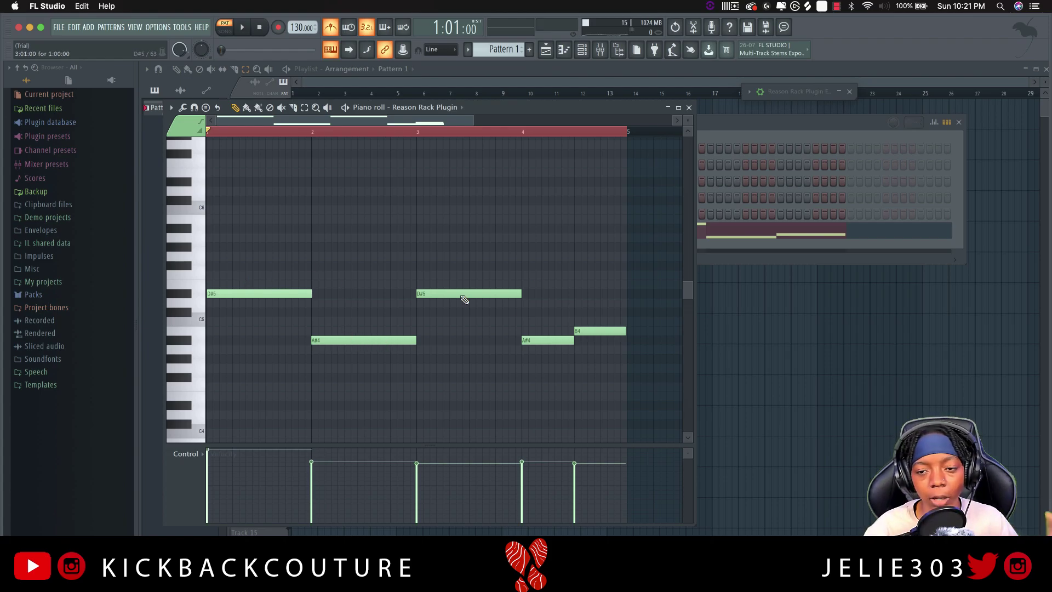
{"action": "left_click", "coordinate": [752, 122]}
{"action": "right_click", "coordinate": [261, 233]}
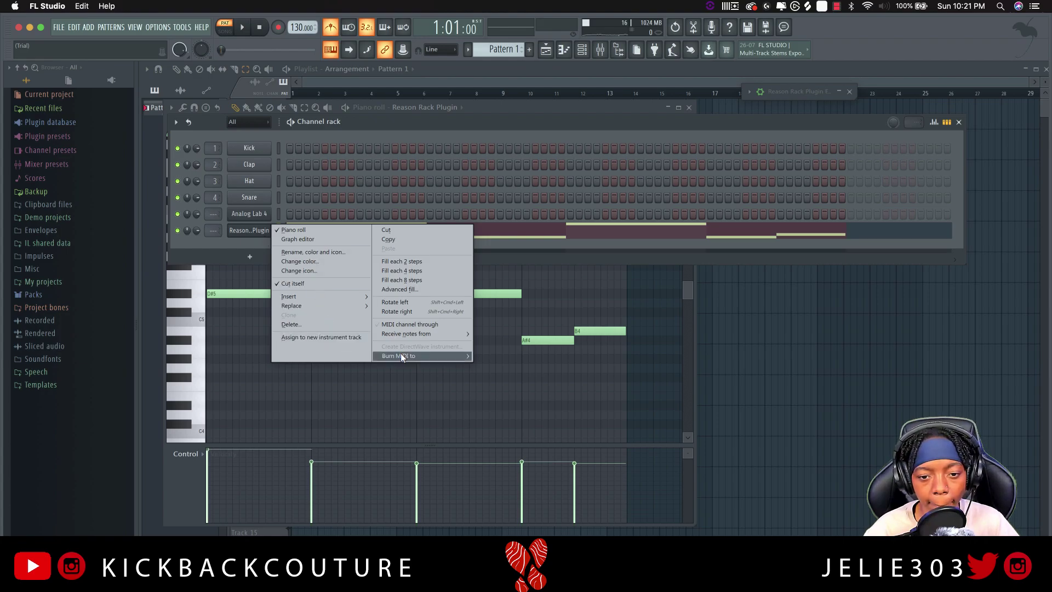
- Burn the Reason Rack arpeggio into the current pattern, keeping the arpeggiator, swing and echo settings
{"action": "mouse_move", "coordinate": [400, 356]}
{"action": "left_click", "coordinate": [489, 357]}
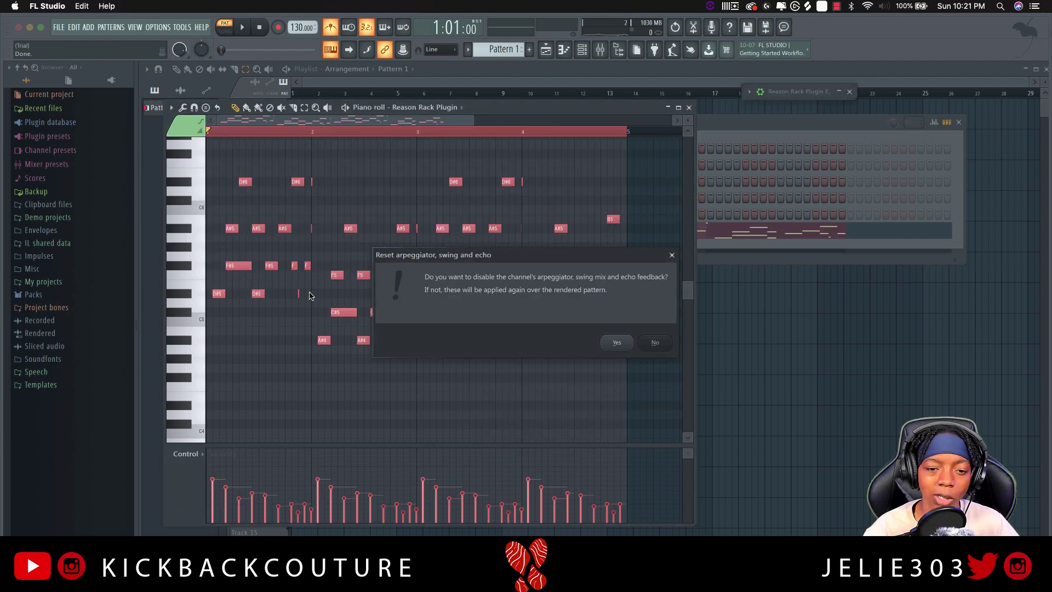
{"action": "left_click", "coordinate": [646, 344]}
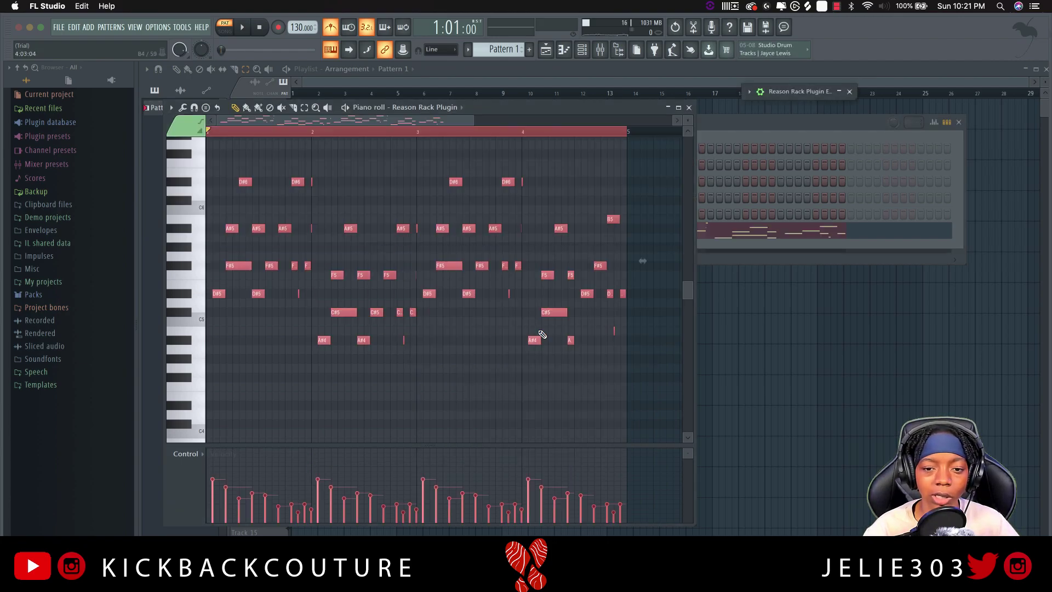
- Shift all the burned notes slightly earlier with Shift+Left, then return to the Channel rack
{"action": "scroll", "coordinate": [433, 323], "scroll_direction": "up", "scroll_amount": 5}
{"action": "scroll", "coordinate": [439, 327], "scroll_direction": "down", "scroll_amount": 5}
{"action": "key", "text": "shift+Left"}
{"action": "key", "text": "shift+Left"}
{"action": "key", "text": "shift+Left"}
{"action": "key", "text": "shift+Left"}
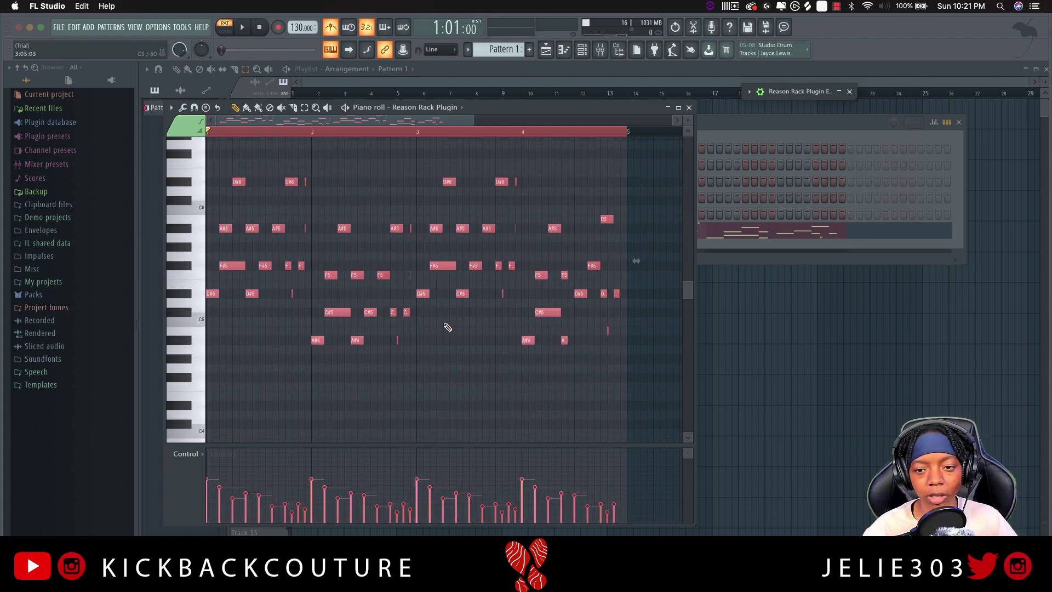
{"action": "scroll", "coordinate": [471, 270], "scroll_direction": "down", "scroll_amount": 3}
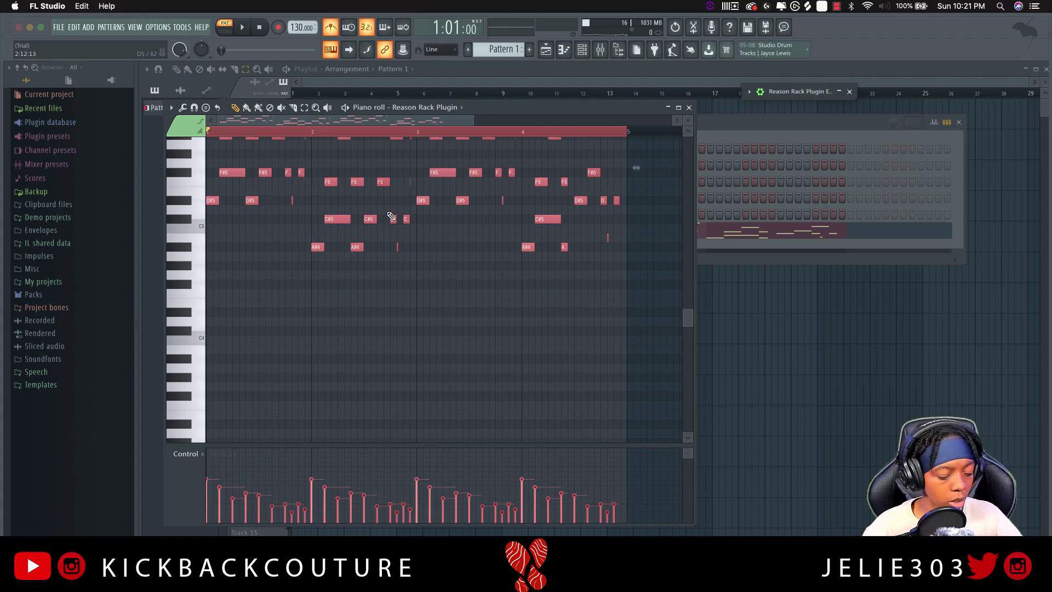
{"action": "left_click", "coordinate": [728, 245]}
{"action": "right_click", "coordinate": [254, 214]}
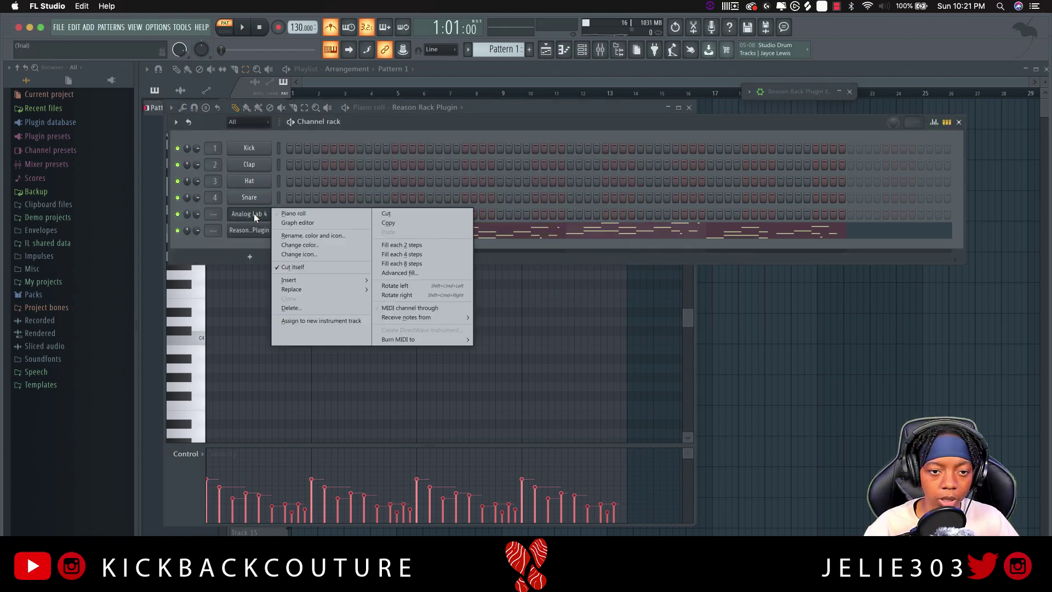
- Open Analog Lab 4's piano roll and delete the Reason Rack Plugin channel
{"action": "left_click", "coordinate": [322, 217]}
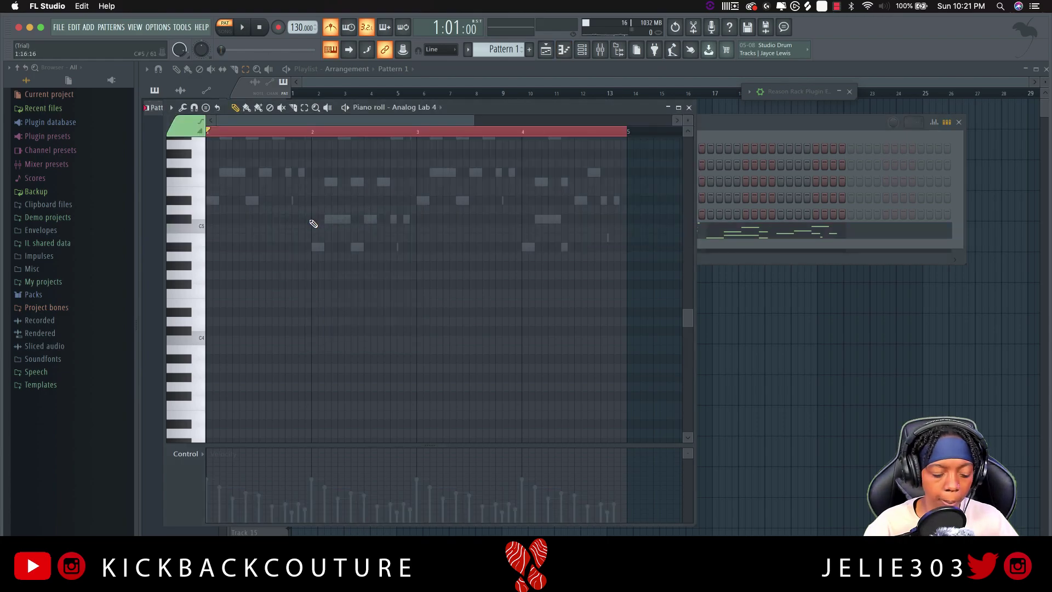
{"action": "left_click", "coordinate": [739, 244]}
{"action": "left_click", "coordinate": [258, 234]}
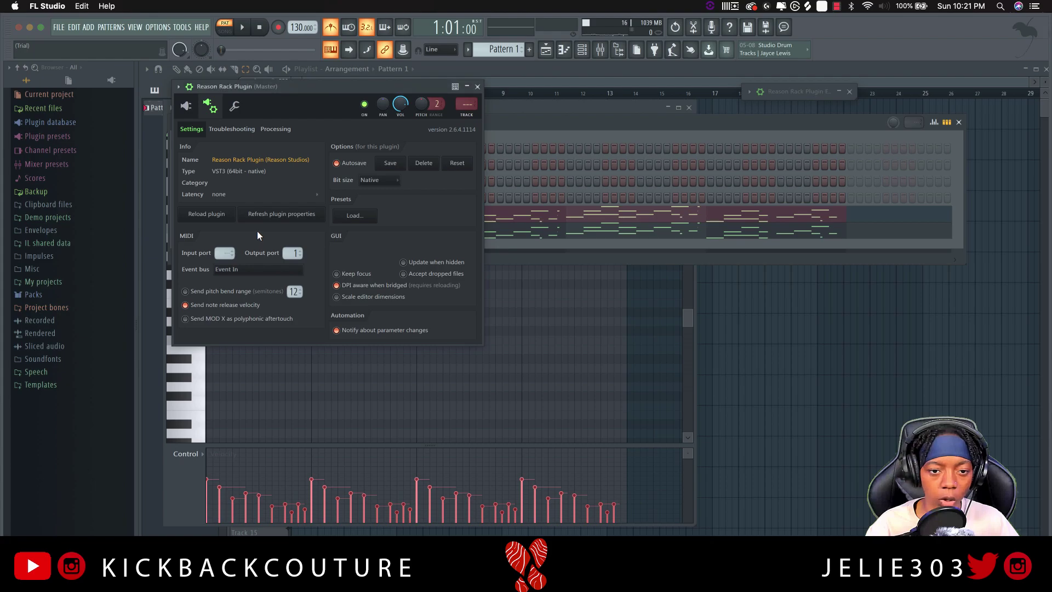
{"action": "left_click", "coordinate": [477, 87]}
{"action": "right_click", "coordinate": [254, 227]}
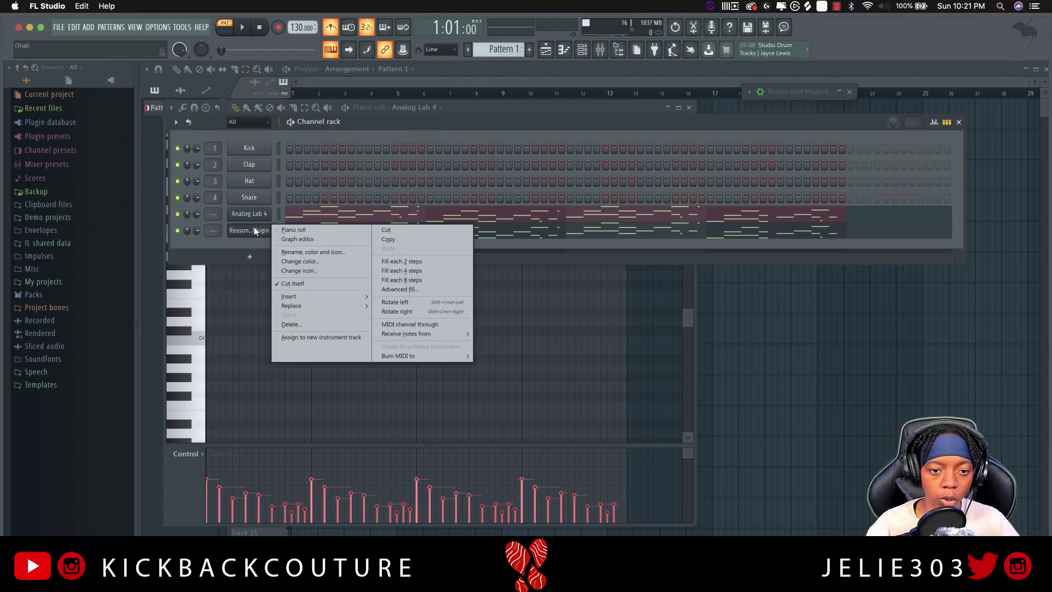
{"action": "left_click", "coordinate": [307, 323]}
- Open the Analog Lab 4 plugin window and show its instrument interface
{"action": "left_click", "coordinate": [255, 215]}
{"action": "left_click", "coordinate": [255, 215]}
{"action": "left_click", "coordinate": [255, 215]}
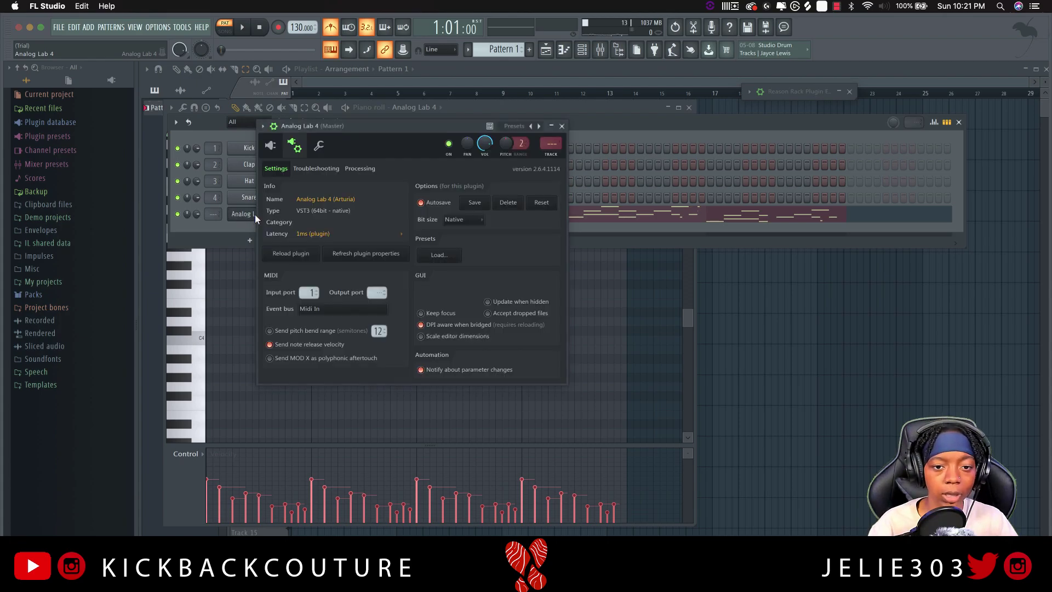
{"action": "left_click", "coordinate": [271, 146]}
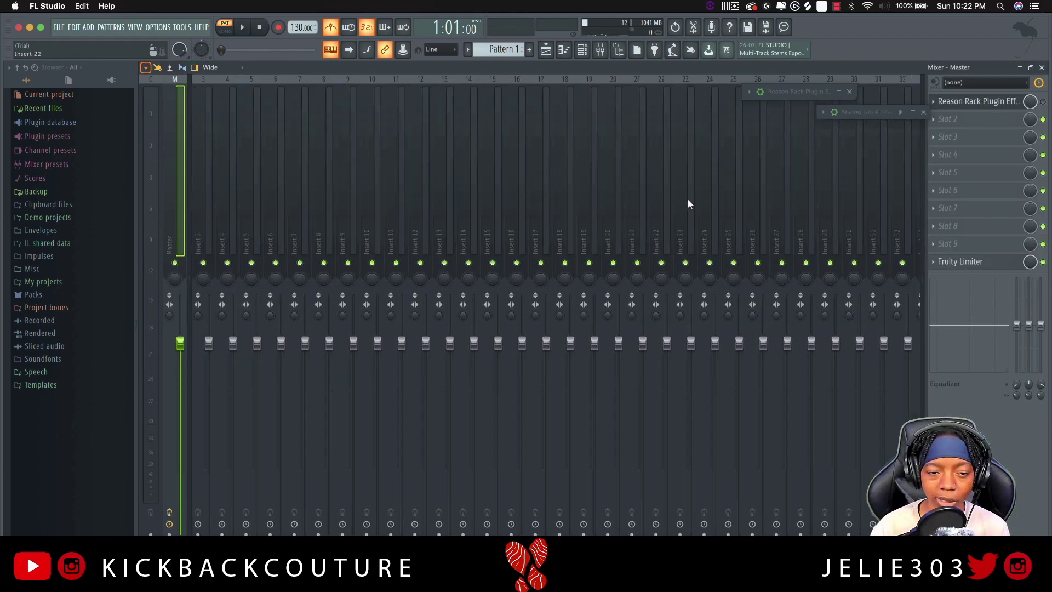
- Close the Mixer and move the Channel rack down slightly to reveal the piano roll
{"action": "scroll", "coordinate": [422, 343], "scroll_direction": "down", "scroll_amount": 1}
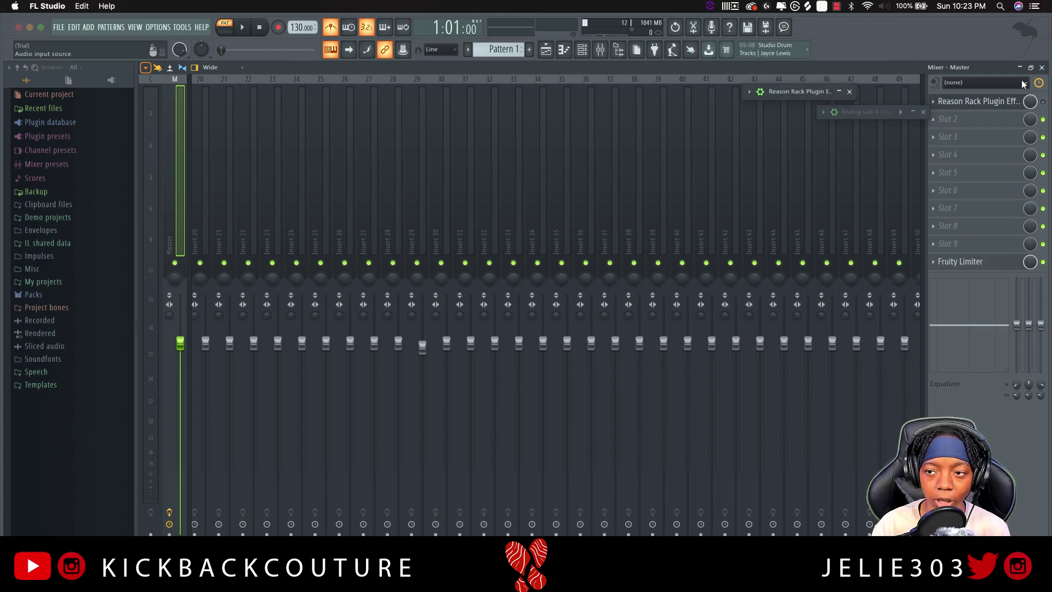
{"action": "left_click", "coordinate": [1042, 67]}
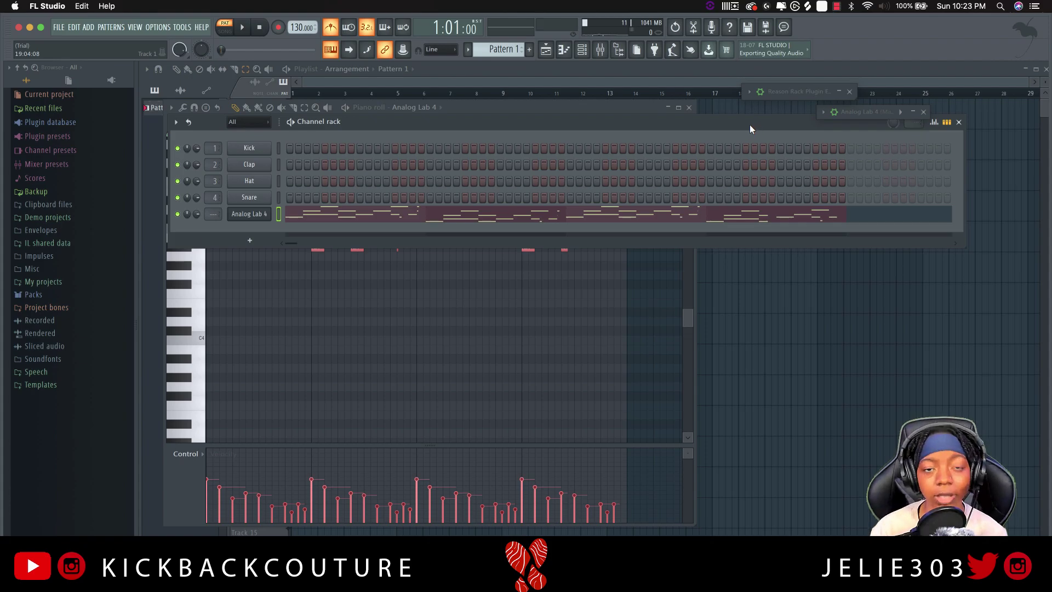
{"action": "left_click_drag", "start_coordinate": [758, 126], "coordinate": [757, 142]}
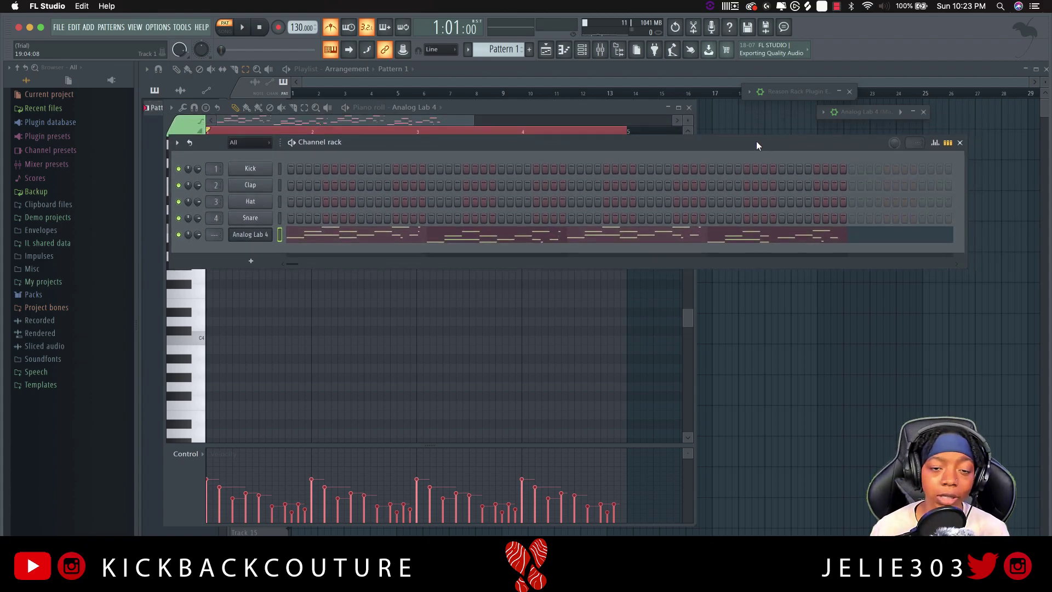